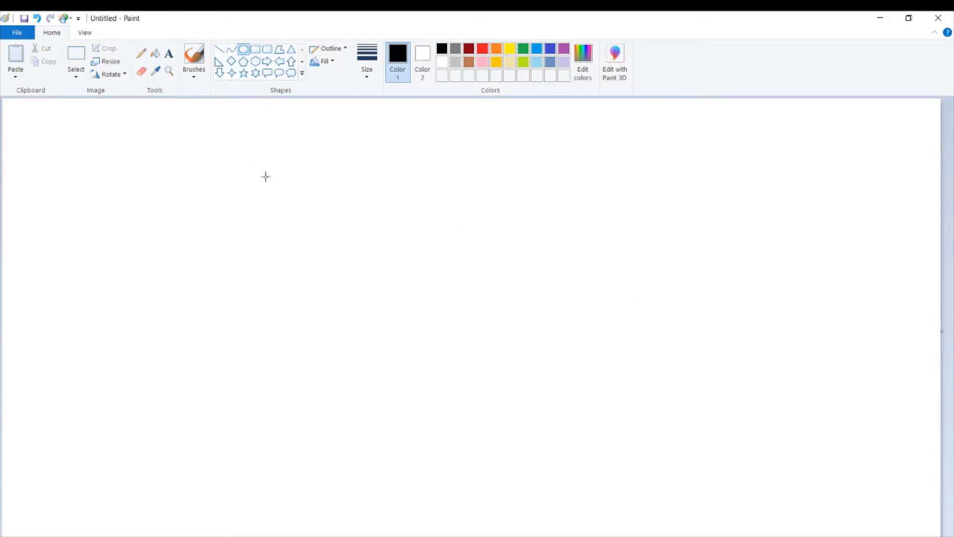
- Draw a wide black oval head near the middle of the canvas and a narrower oval body directly beneath it
left_click_drag(265, 178, 464, 354)
left_click_drag(339, 274, 412, 318)
left_click(682, 238)
left_click_drag(673, 241, 818, 414)
left_click_drag(714, 320, 408, 481)
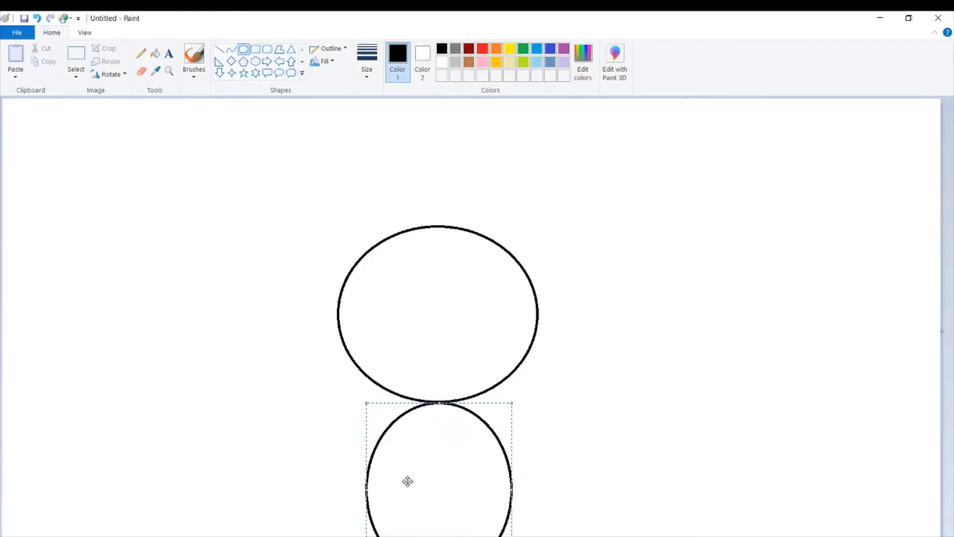
left_click(474, 127)
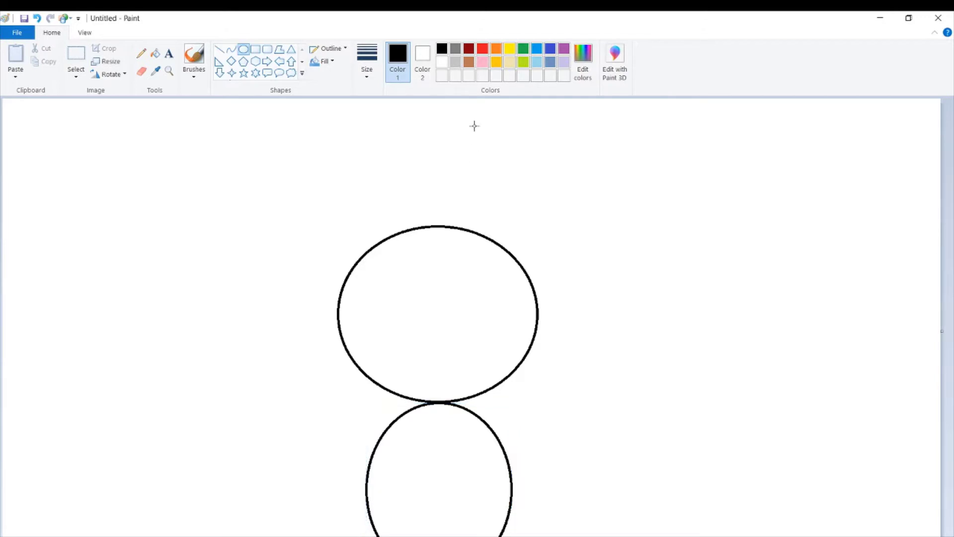
- Fill the head and body ovals with light pink
left_click(155, 54)
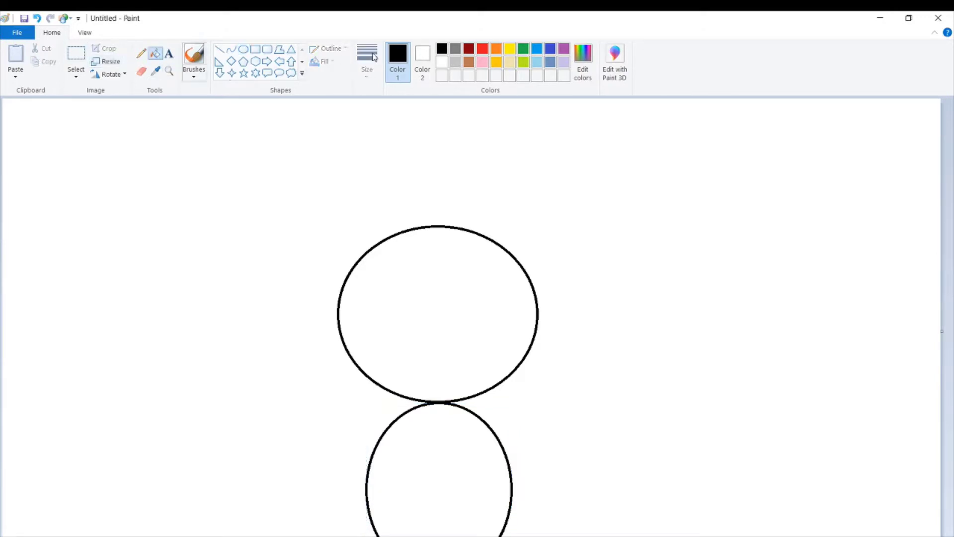
left_click(484, 63)
left_click(447, 358)
left_click(439, 472)
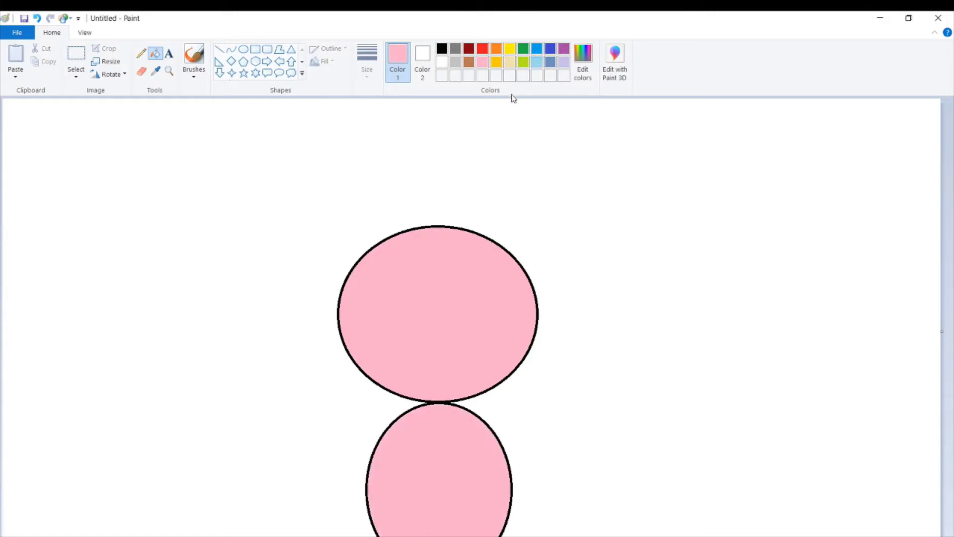
- Draw two oval eye outlines side by side on the head, the left one lime green and the right one light blue
left_click(523, 62)
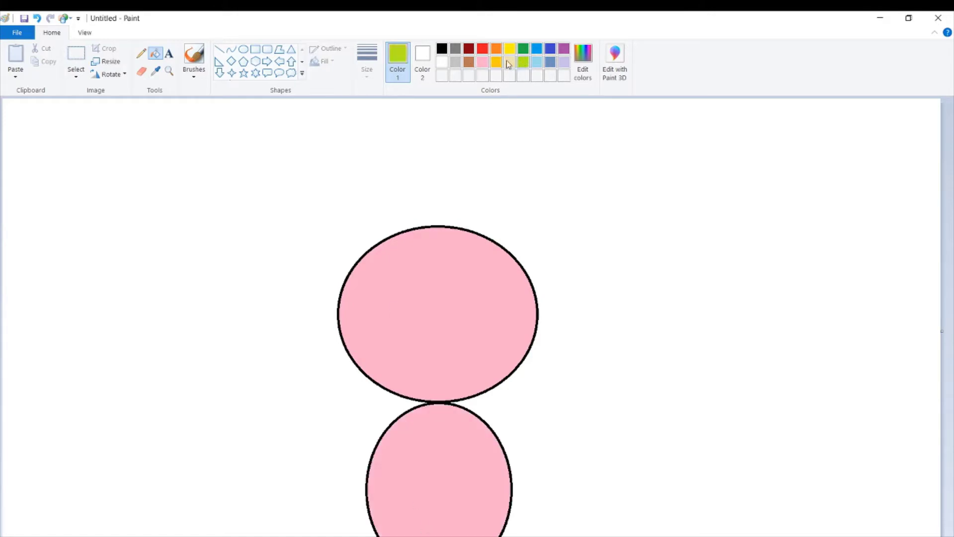
left_click(243, 49)
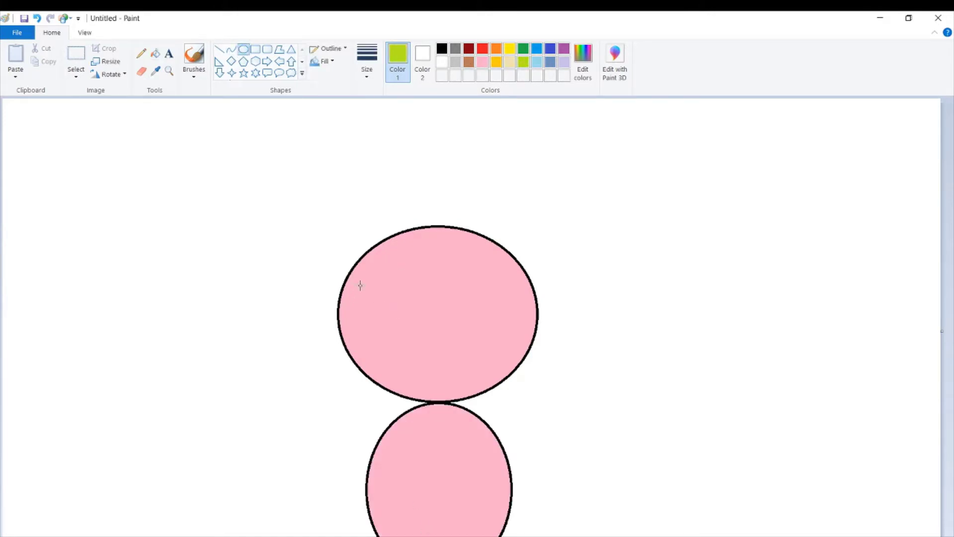
left_click_drag(360, 286, 430, 367)
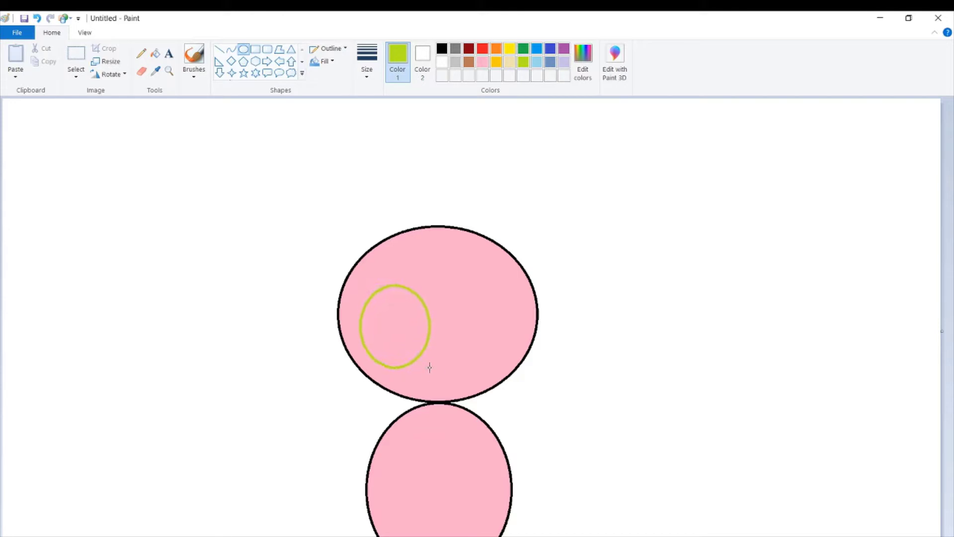
left_click(502, 223)
left_click_drag(452, 290, 517, 361)
left_click(539, 63)
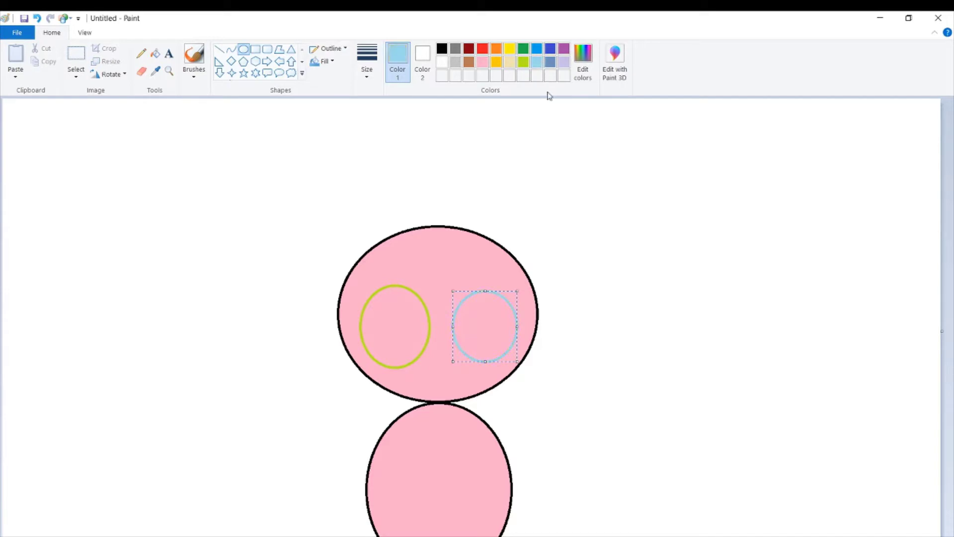
left_click(601, 271)
left_click(37, 18)
- Fill the right eye with light blue and the left eye with lime green
left_click(155, 53)
left_click(486, 323)
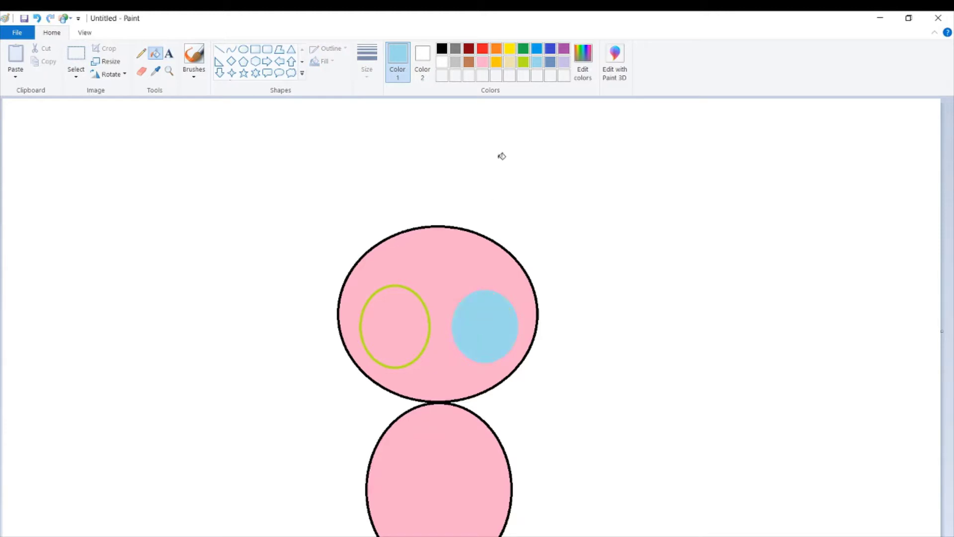
left_click(523, 63)
left_click(409, 332)
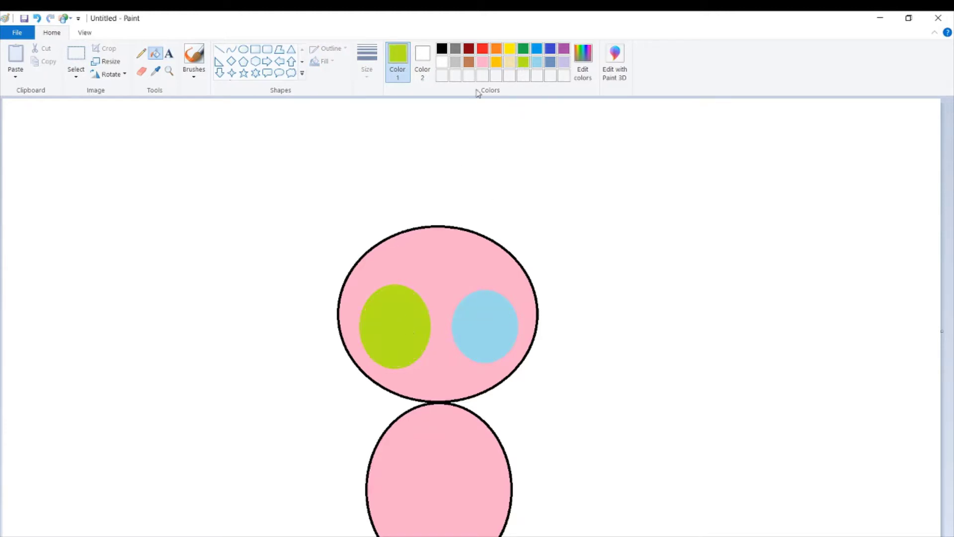
- Draw a smaller dark green oval outline inside the lime green eye as its pupil
left_click(523, 49)
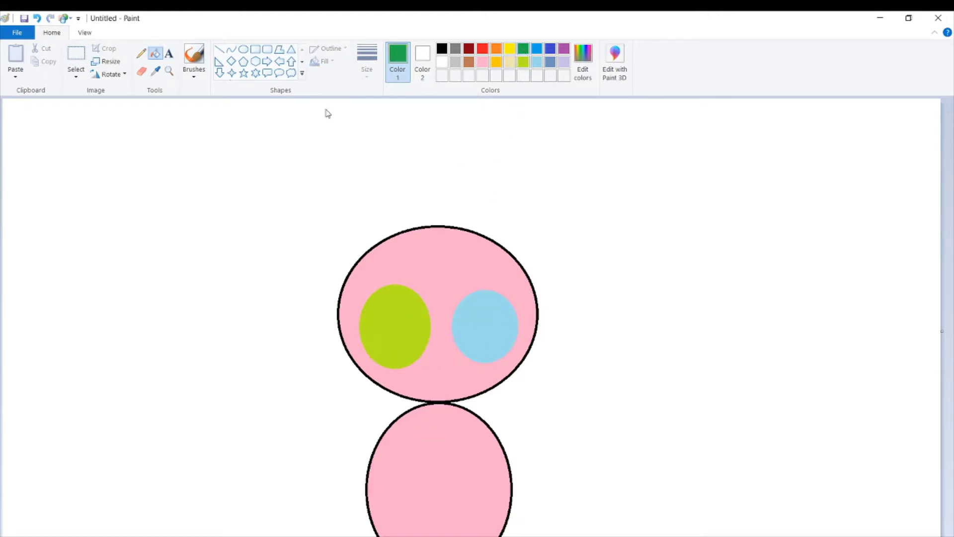
left_click(243, 49)
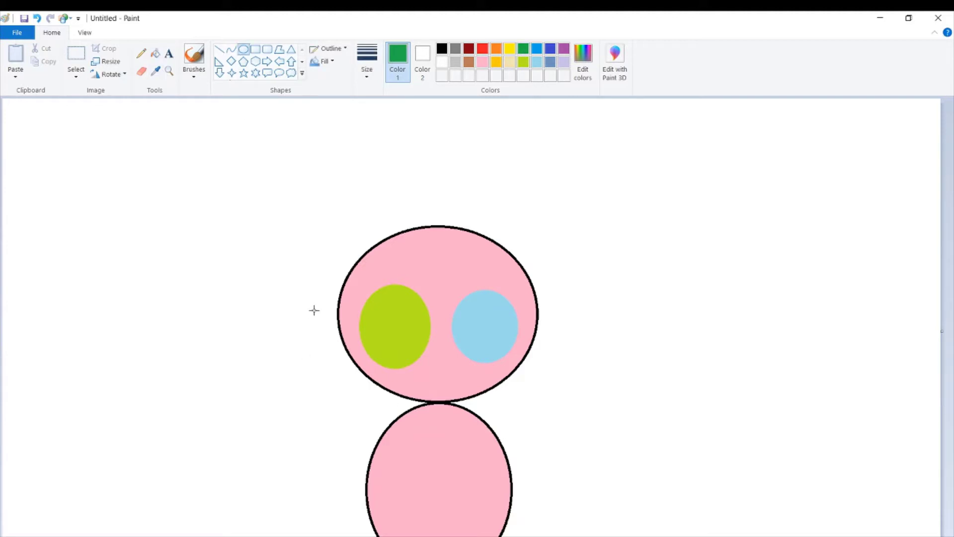
left_click_drag(378, 301, 416, 361)
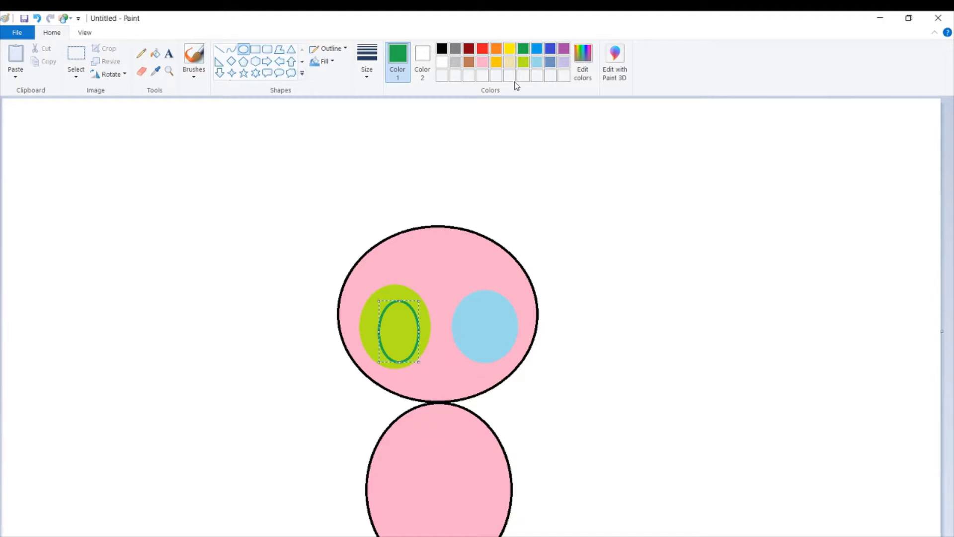
left_click(550, 48)
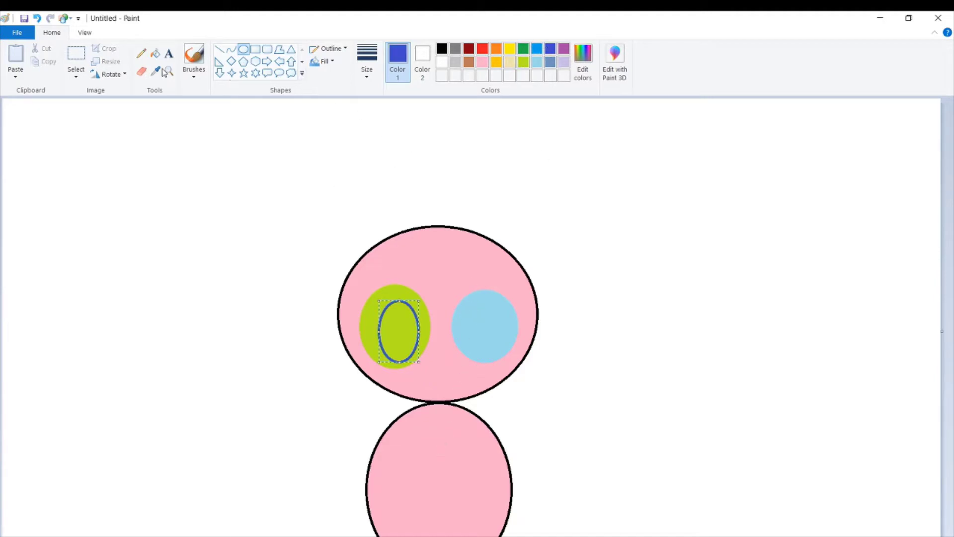
left_click(522, 48)
left_click(551, 206)
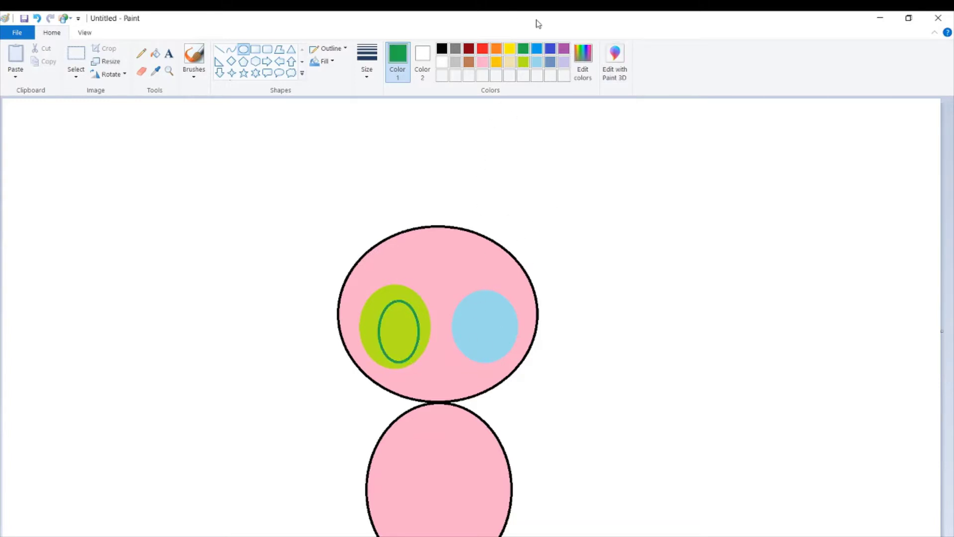
- Draw a smaller dark blue oval outline inside the light blue eye as its pupil
left_click(550, 48)
left_click_drag(489, 297, 495, 332)
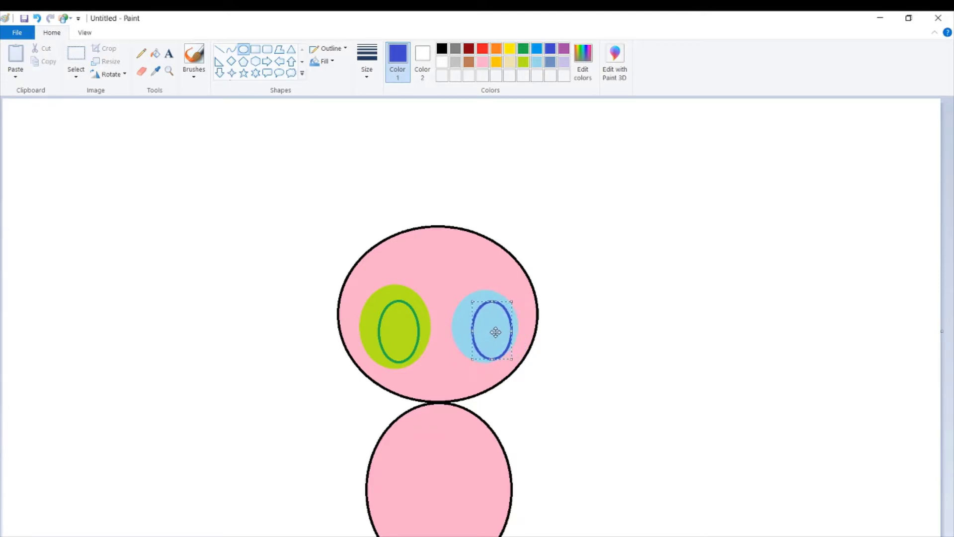
left_click(634, 236)
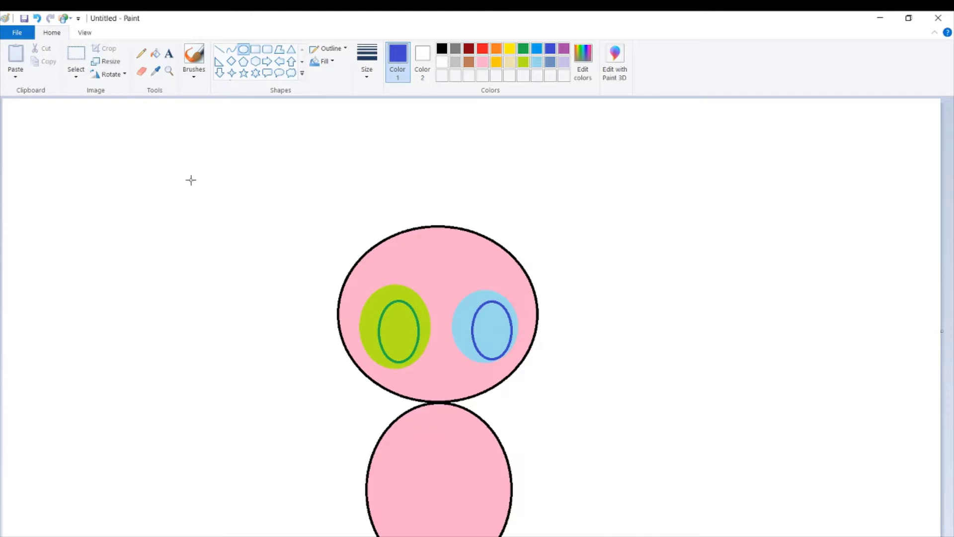
- Fill the right pupil with dark blue and the left pupil with dark green
left_click(155, 55)
left_click(505, 322)
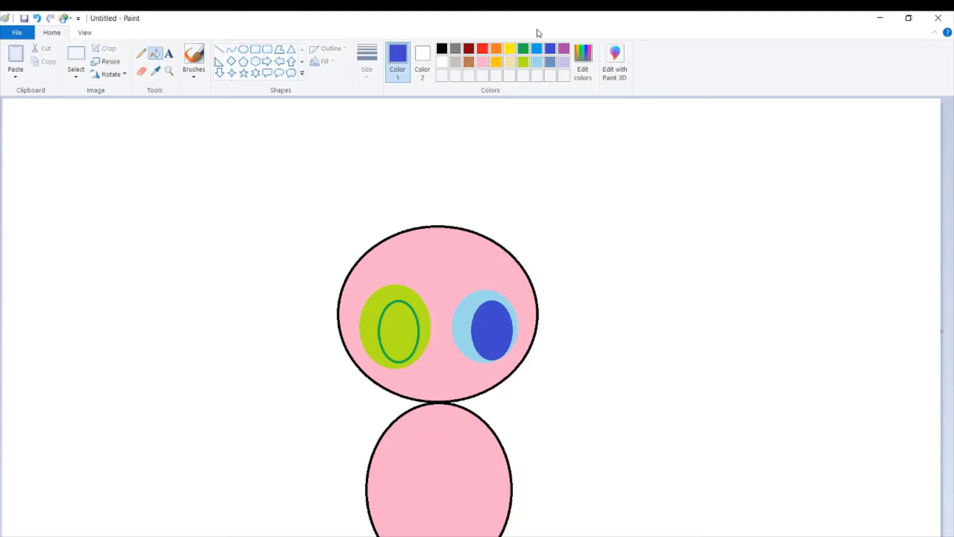
left_click(523, 48)
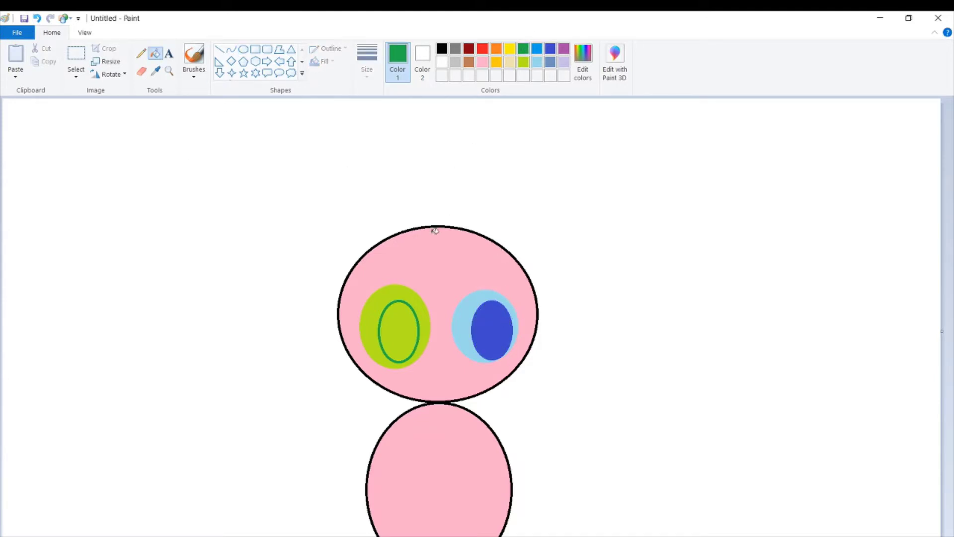
left_click(411, 329)
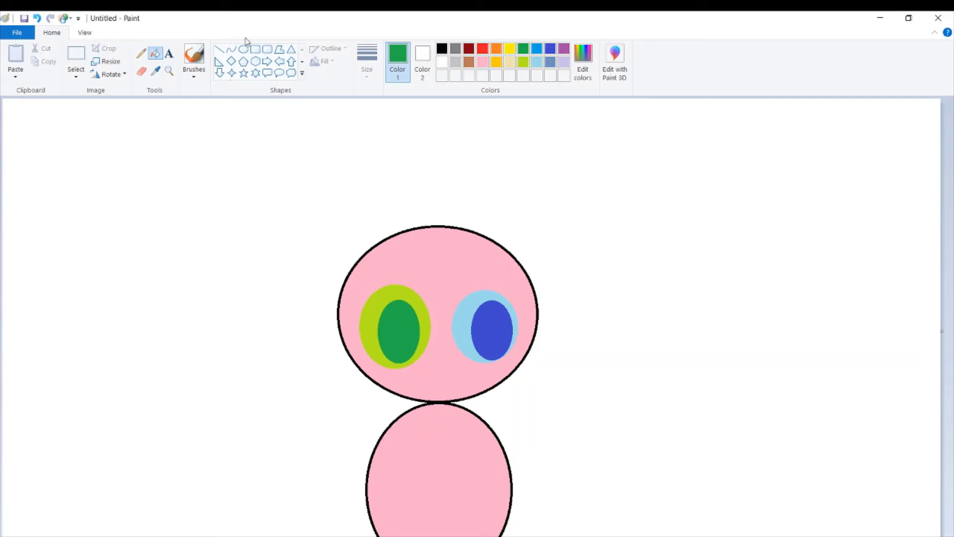
- Choose the Curve shape and set the drawing colour to black
left_click(219, 50)
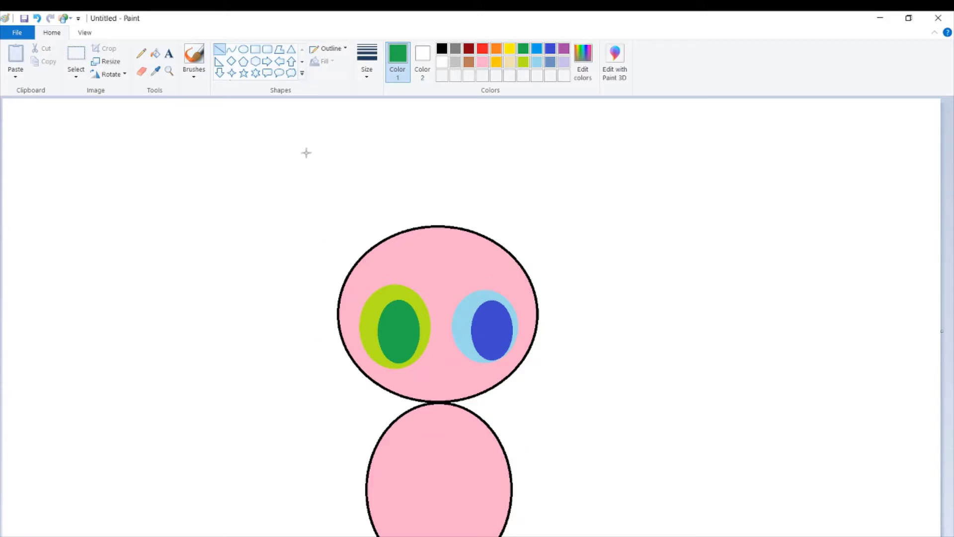
left_click(231, 49)
left_click(442, 48)
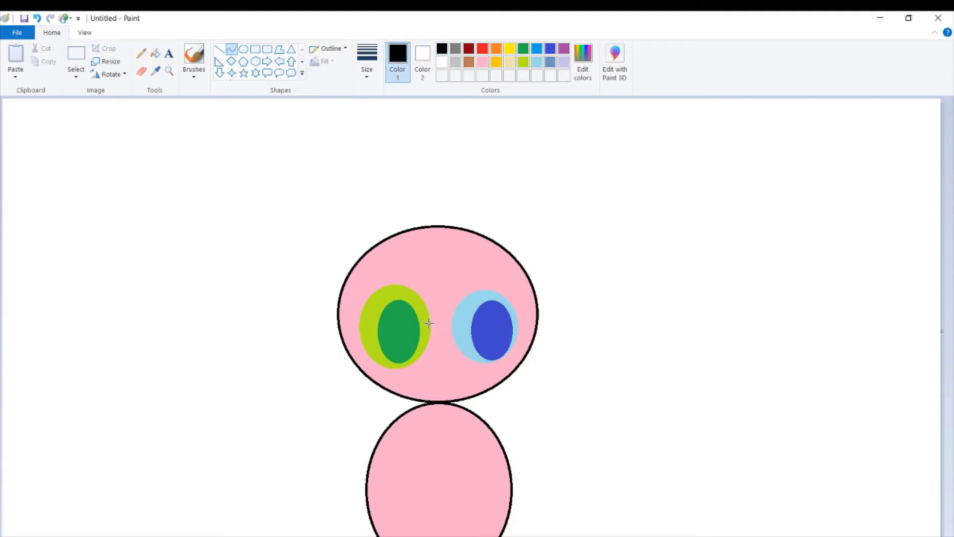
left_click_drag(430, 324, 411, 316)
left_click(34, 22)
left_click_drag(428, 333, 424, 326)
mouse_move(395, 327)
left_mouse_down()
mouse_move(396, 344)
mouse_move(425, 303)
mouse_move(376, 325)
mouse_move(227, 276)
mouse_move(482, 337)
mouse_move(538, 300)
mouse_move(425, 308)
mouse_move(406, 344)
mouse_move(409, 309)
mouse_move(395, 325)
left_mouse_up()
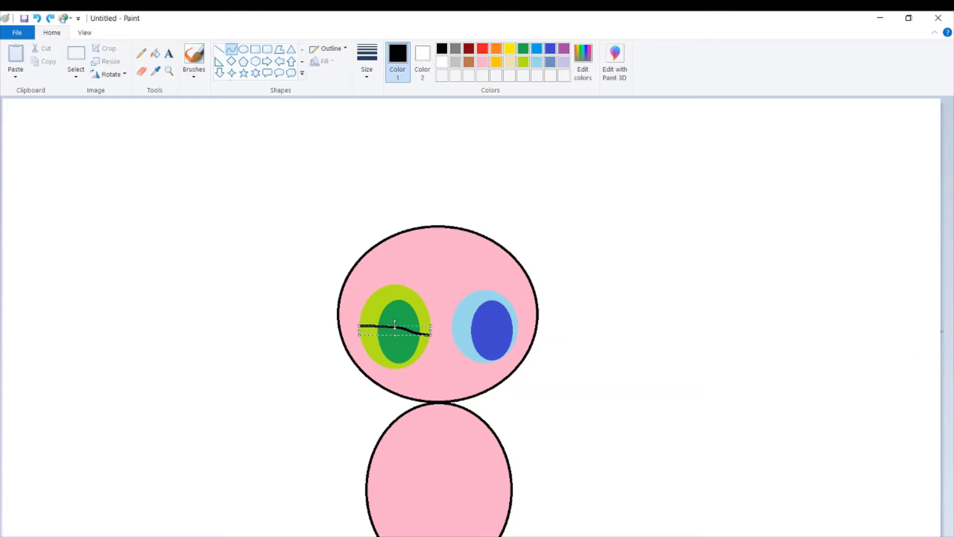
left_click(37, 19)
mouse_move(416, 331)
left_mouse_down()
mouse_move(360, 332)
mouse_move(373, 328)
left_mouse_up()
scroll(872, 534, "up", 1)
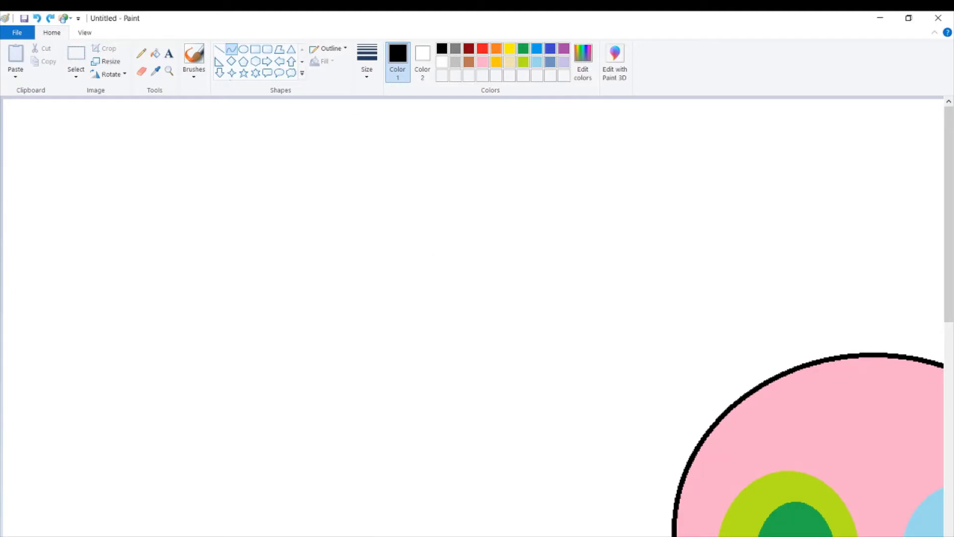
scroll(582, 462, "right", 5)
scroll(582, 462, "down", 5)
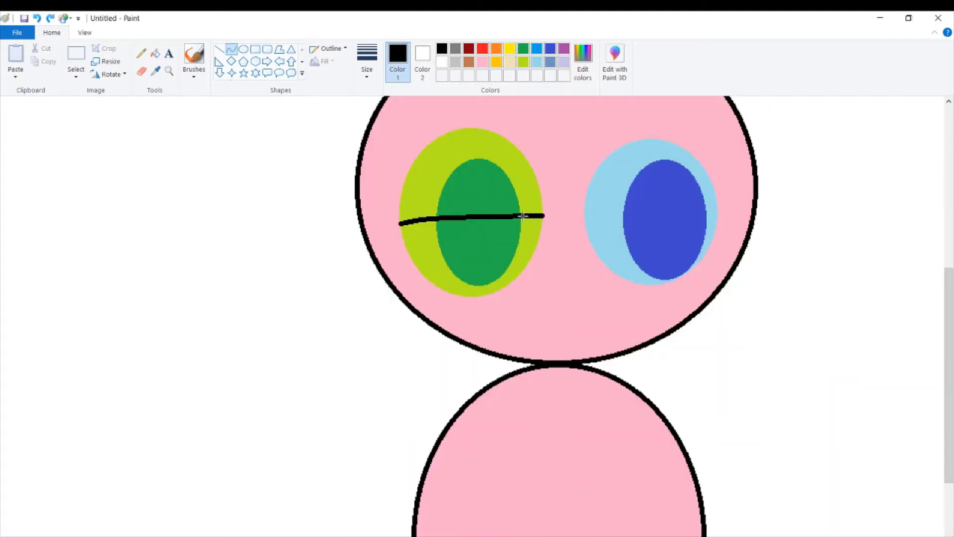
mouse_move(523, 216)
left_mouse_down()
mouse_move(466, 204)
mouse_move(475, 183)
left_mouse_up()
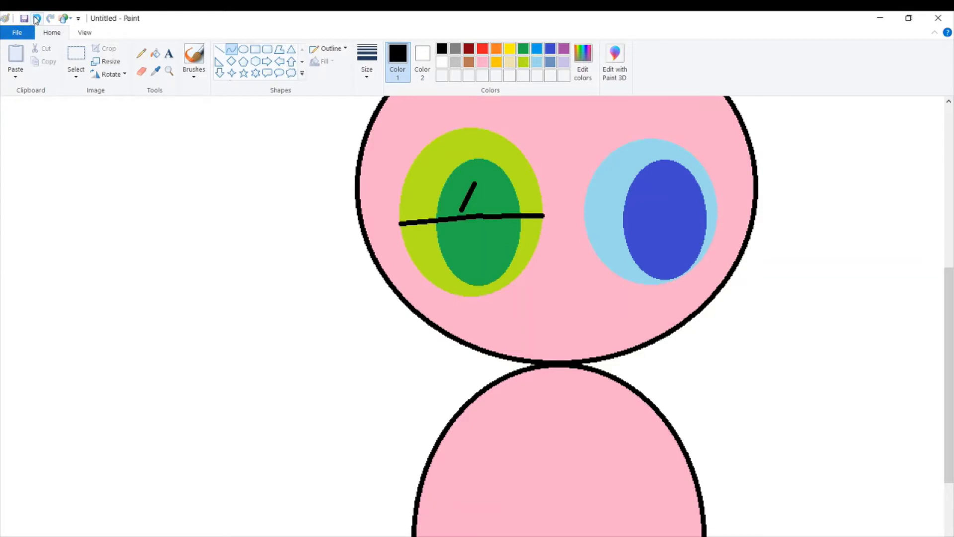
left_click(36, 19)
left_click(37, 19)
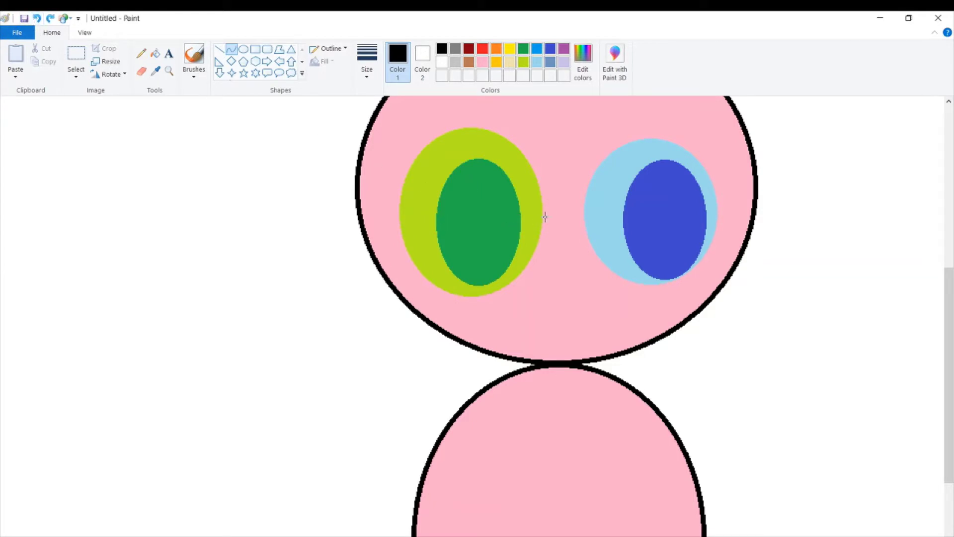
left_click_drag(542, 215, 422, 226)
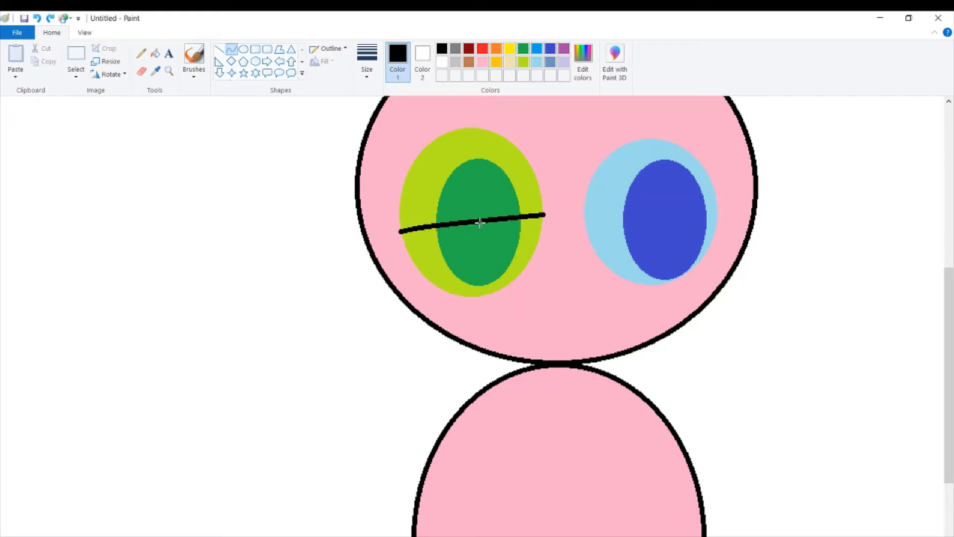
left_click_drag(479, 223, 488, 188)
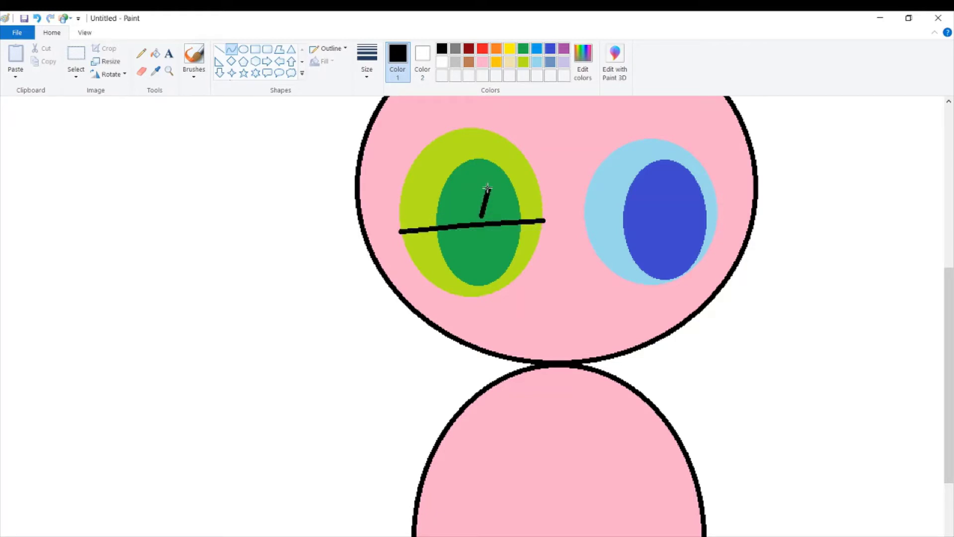
left_click(37, 18)
left_click(37, 19)
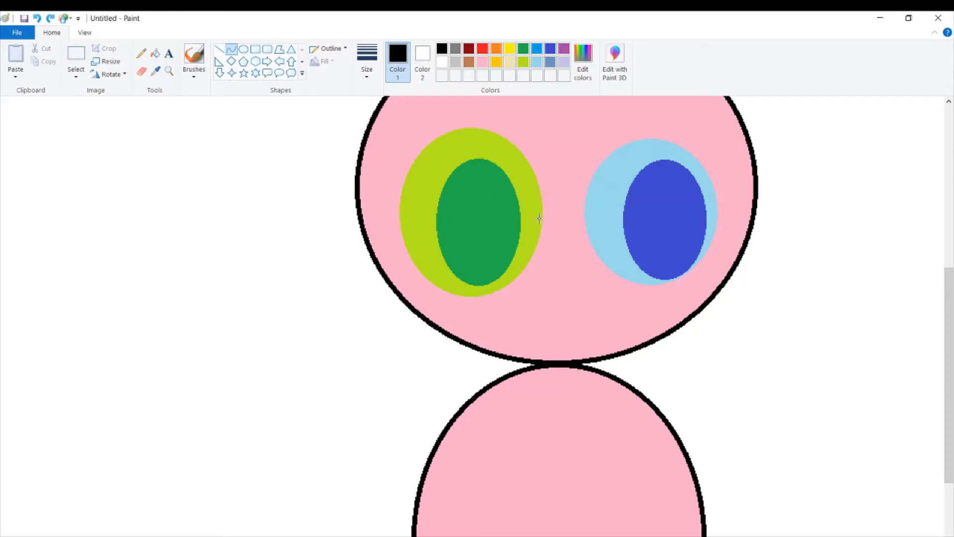
left_click_drag(539, 218, 480, 368)
left_click(510, 214)
key("ctrl+z")
key("ctrl+z")
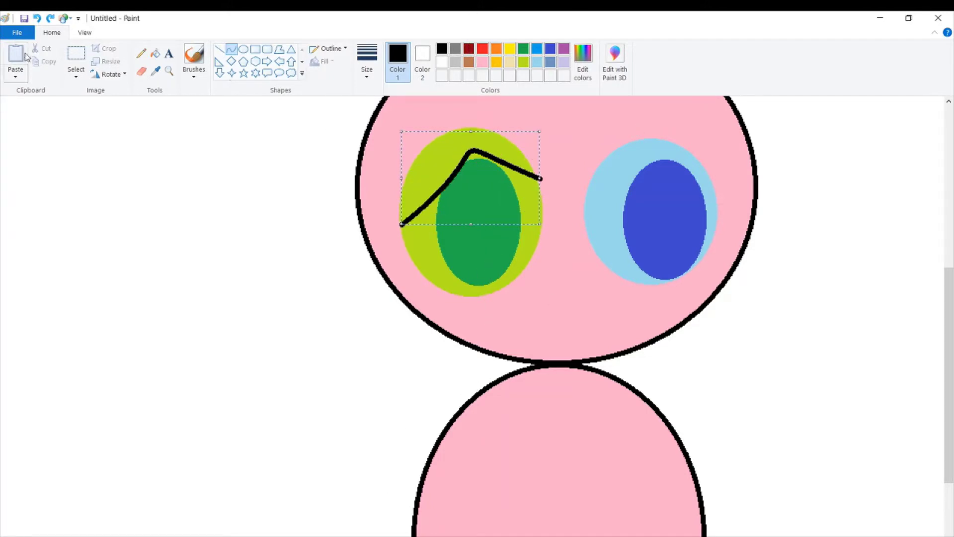
left_click(38, 21)
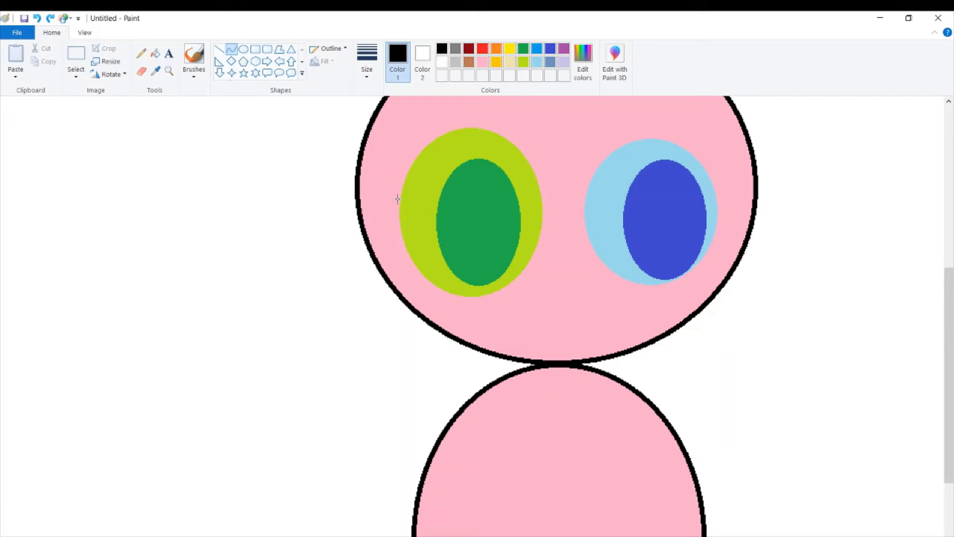
- Draw a black eyelid line across the middle of the green eye, curved slightly upward
left_click_drag(400, 201, 539, 222)
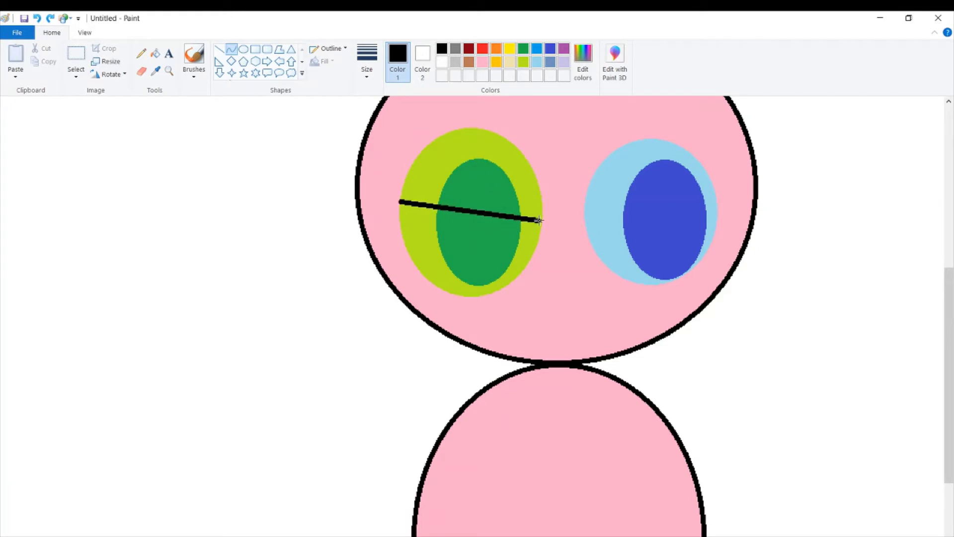
left_click_drag(440, 208, 485, 226)
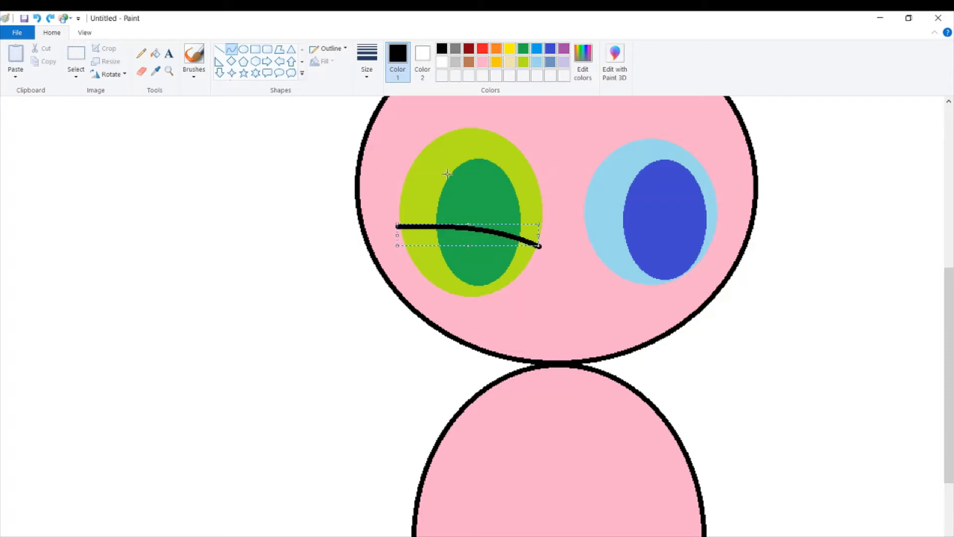
left_click(516, 152)
left_click(37, 20)
- Fill the parts of the green eye and pupil above the eyelid line with the head's pink
left_click(155, 59)
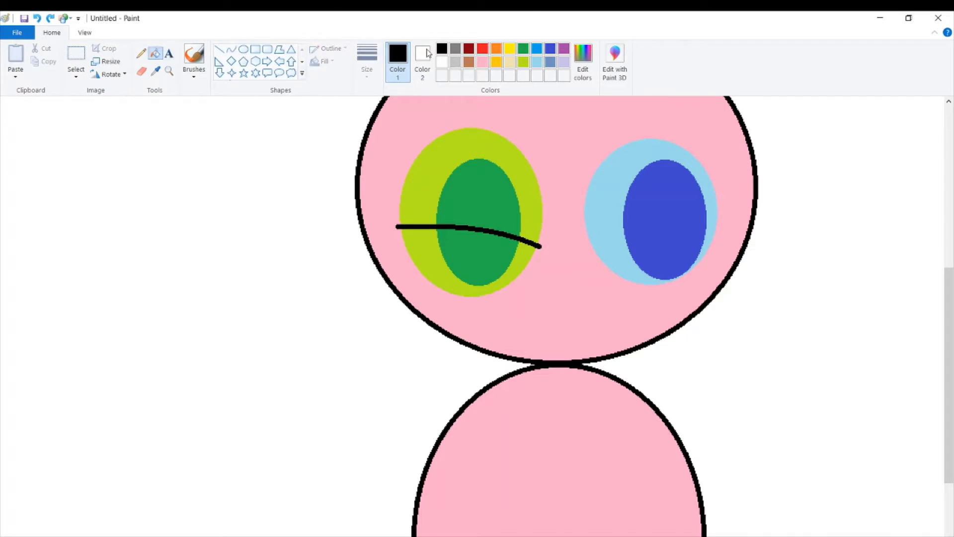
left_click(483, 62)
left_click(489, 152)
left_click(485, 175)
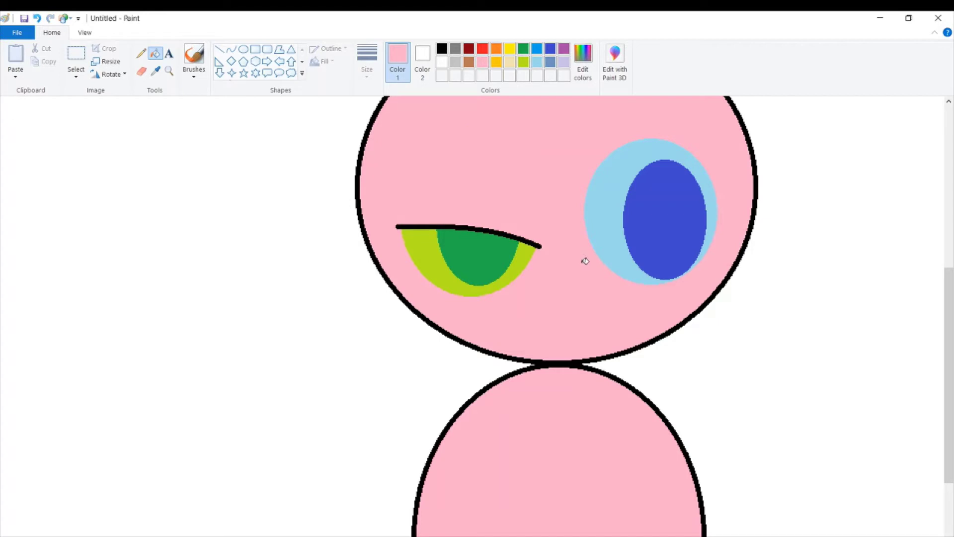
- Draw a black curved eyelid line across the middle of the blue eye, slanting down toward the face's centre
left_click(232, 49)
left_click(441, 49)
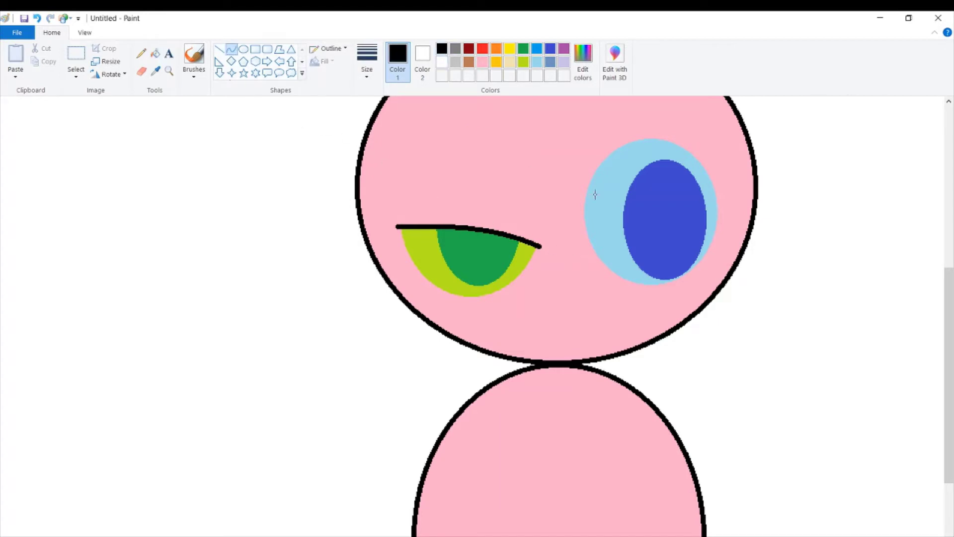
left_click_drag(596, 252, 620, 239)
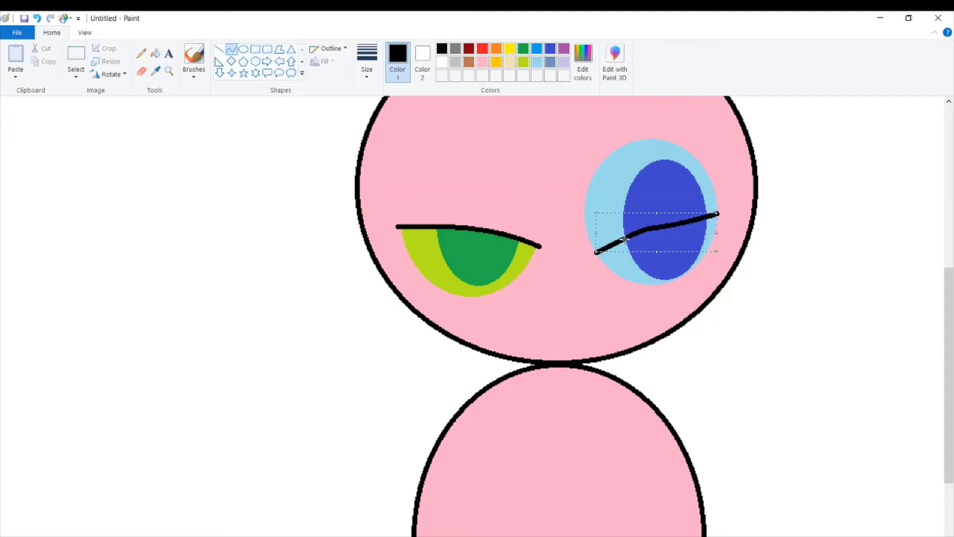
- Fill the parts of the blue eye and pupil above the eyelid line with pink
left_click(156, 54)
left_click(482, 61)
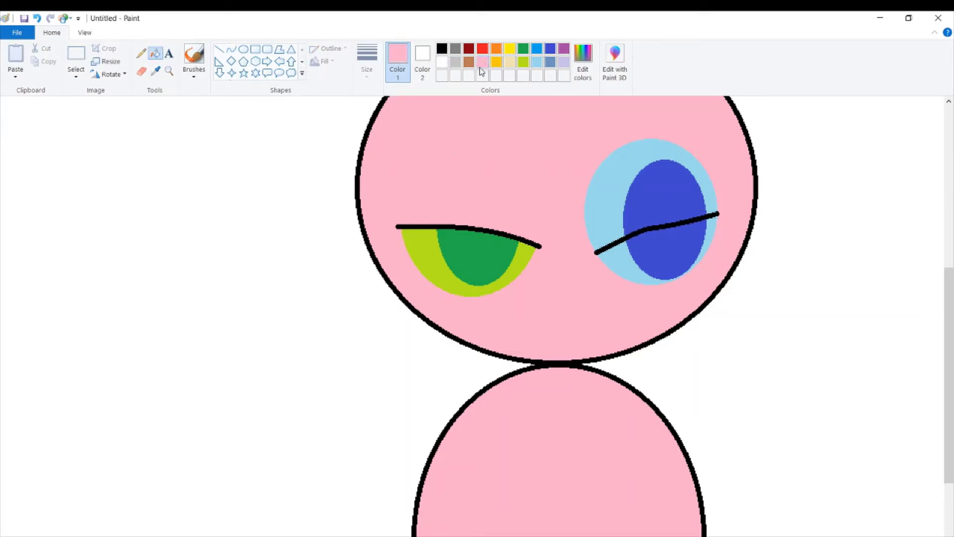
left_click(623, 170)
left_click(644, 178)
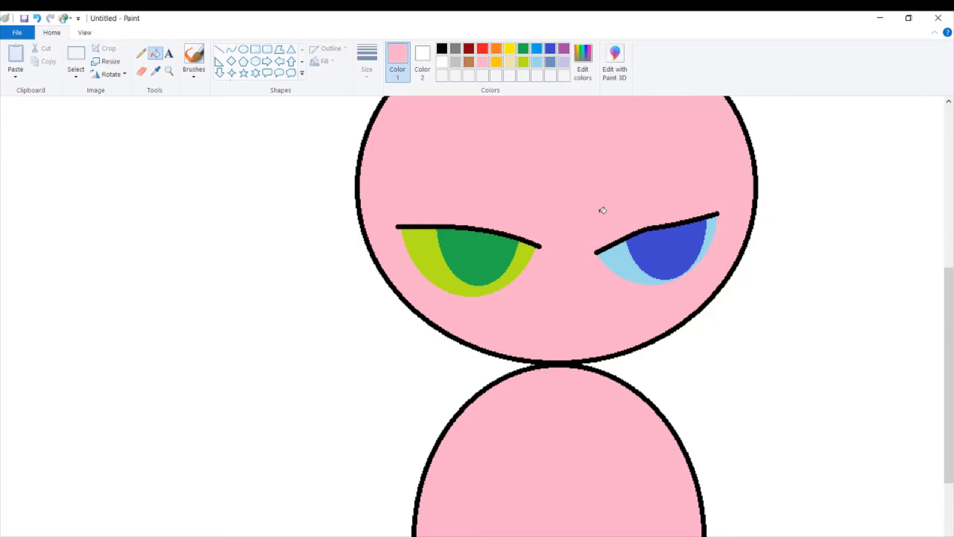
- Undo the pink fills and eyelid lines on both eyes, back to the full green and blue ovals
scroll(551, 242, "up", 2)
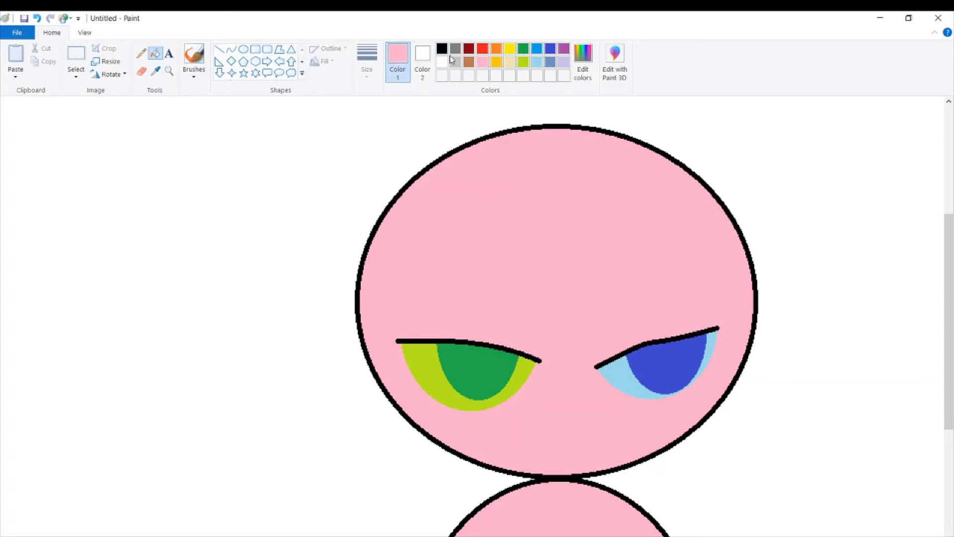
scroll(741, 334, "down", 2)
scroll(720, 336, "up", 5)
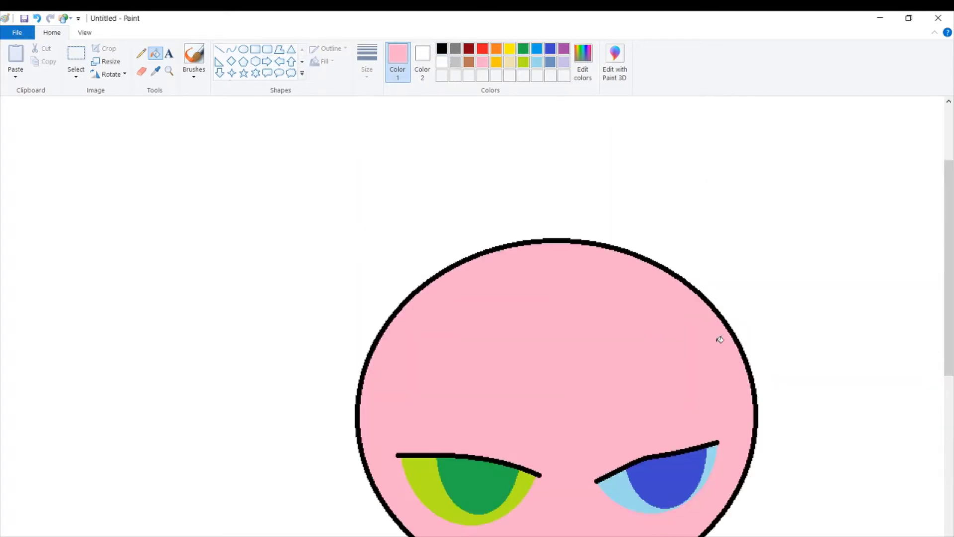
scroll(468, 354, "down", 3)
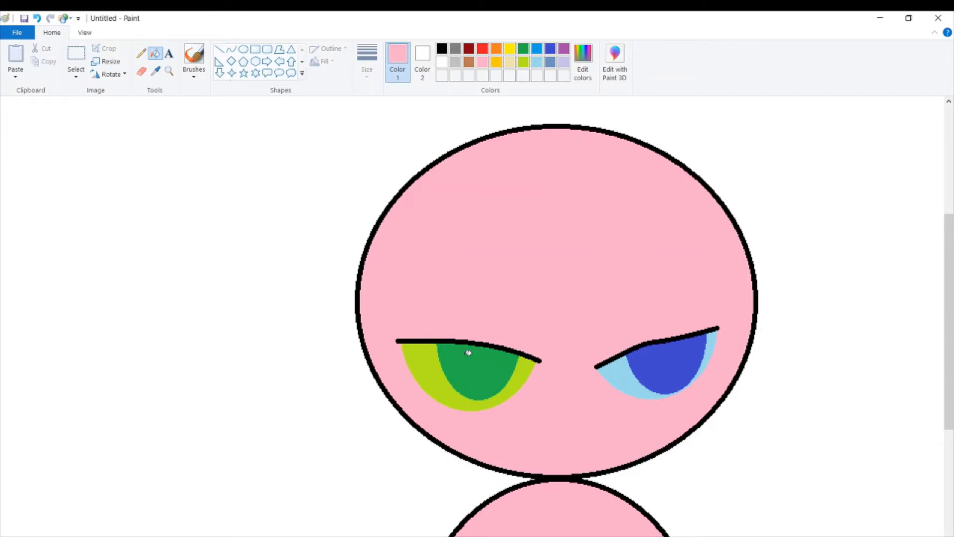
left_click(38, 19)
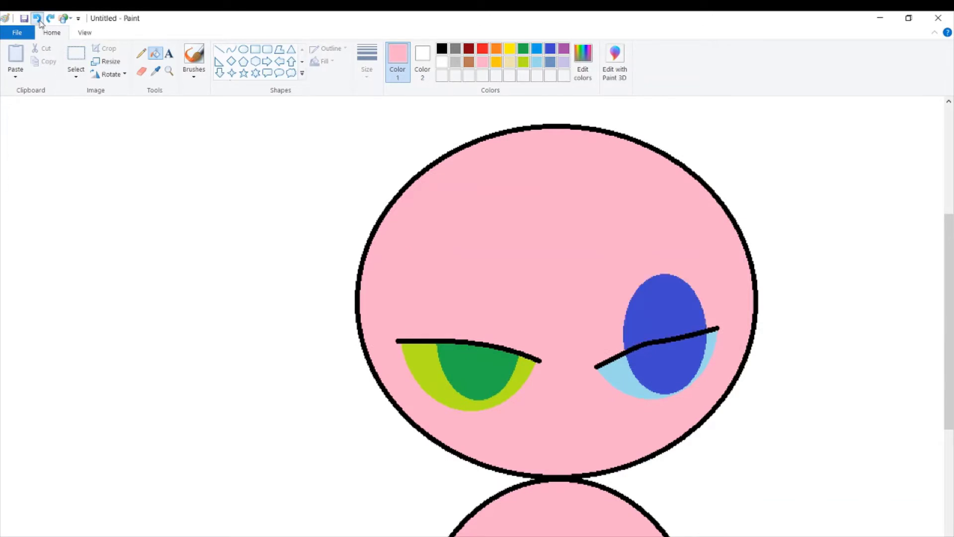
left_click(39, 19)
left_click(38, 18)
left_click(38, 19)
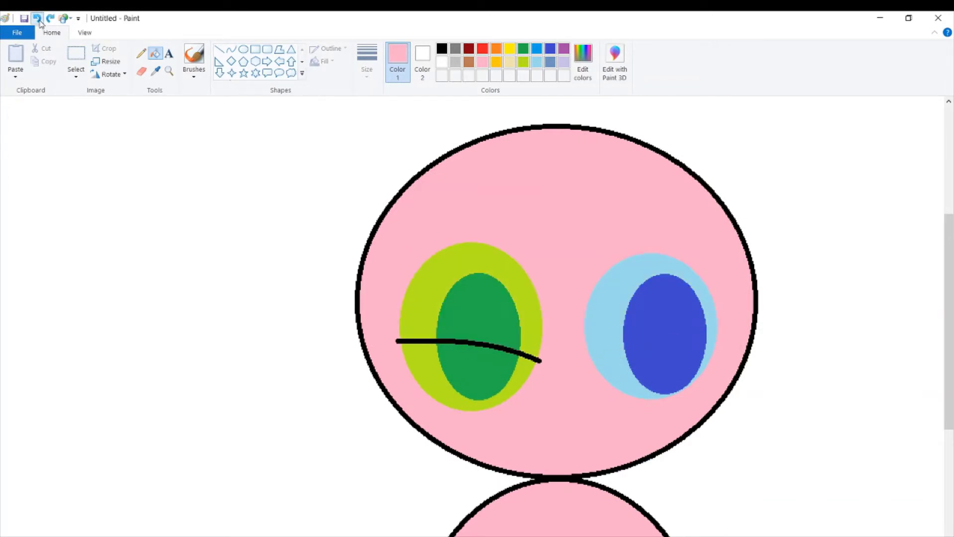
left_click(38, 19)
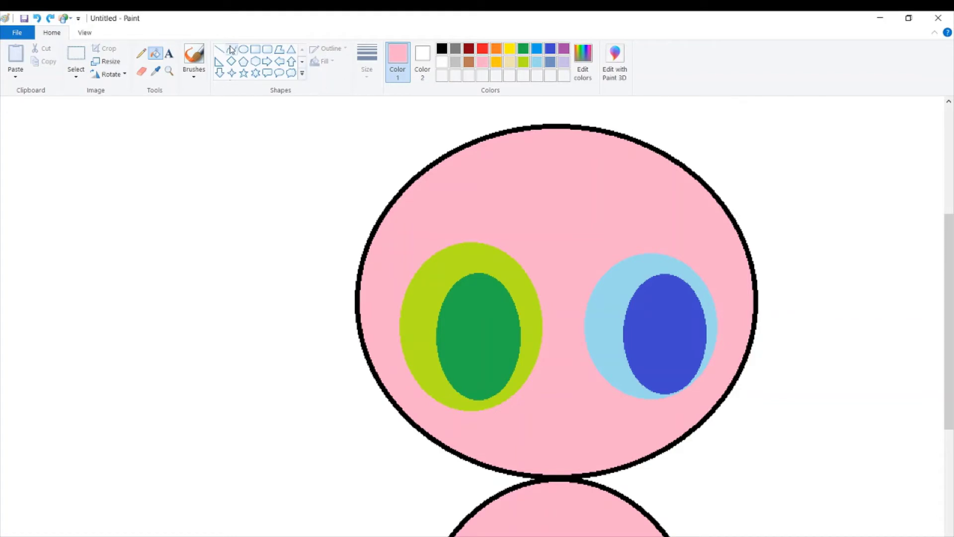
- Try to draw a black upward-bent curve across the green eye, and undo it
left_click(231, 50)
left_click(442, 49)
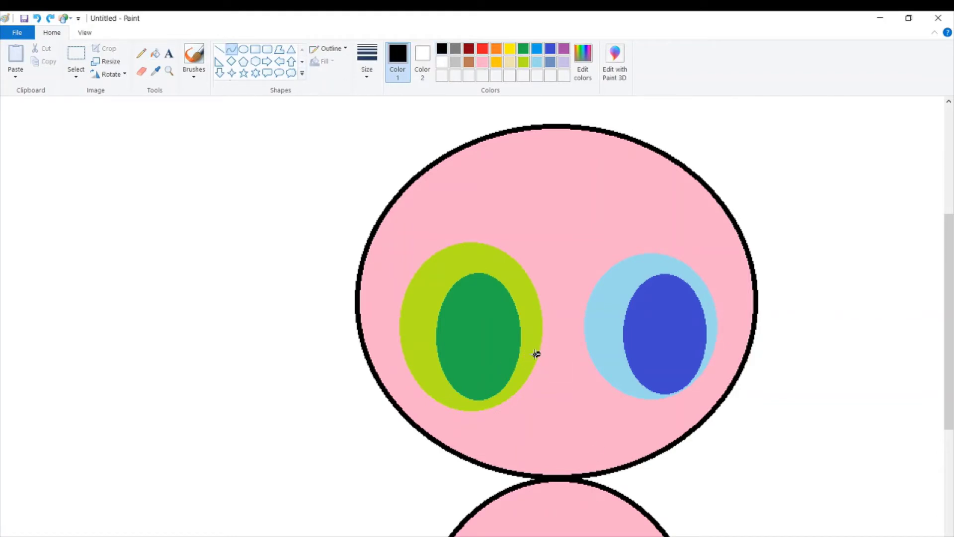
left_click_drag(536, 354, 434, 352)
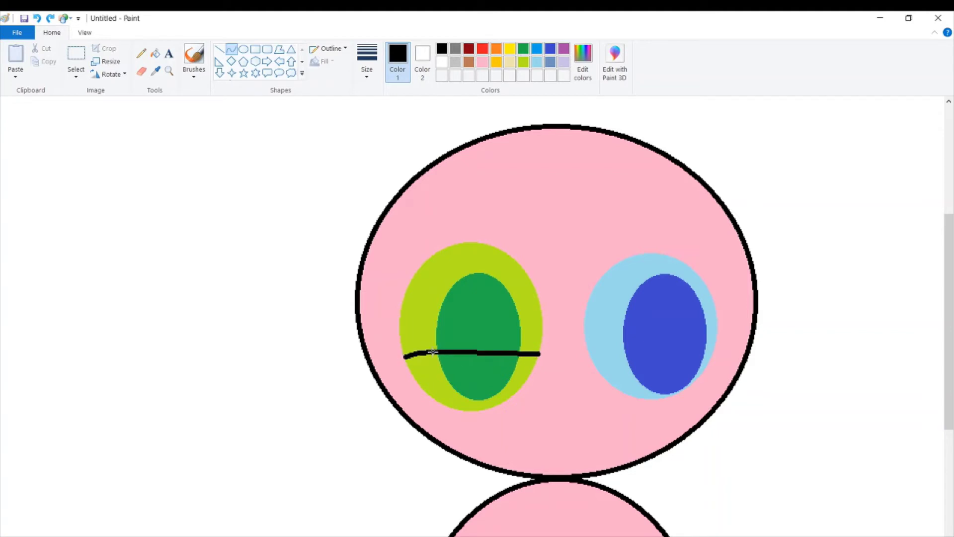
left_click_drag(515, 350, 463, 341)
left_click_drag(505, 370, 446, 219)
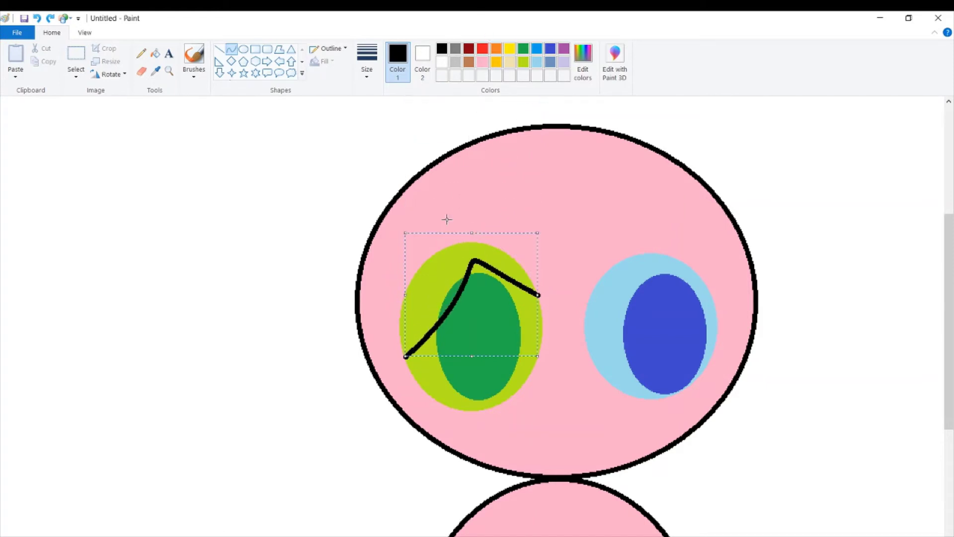
left_click(37, 18)
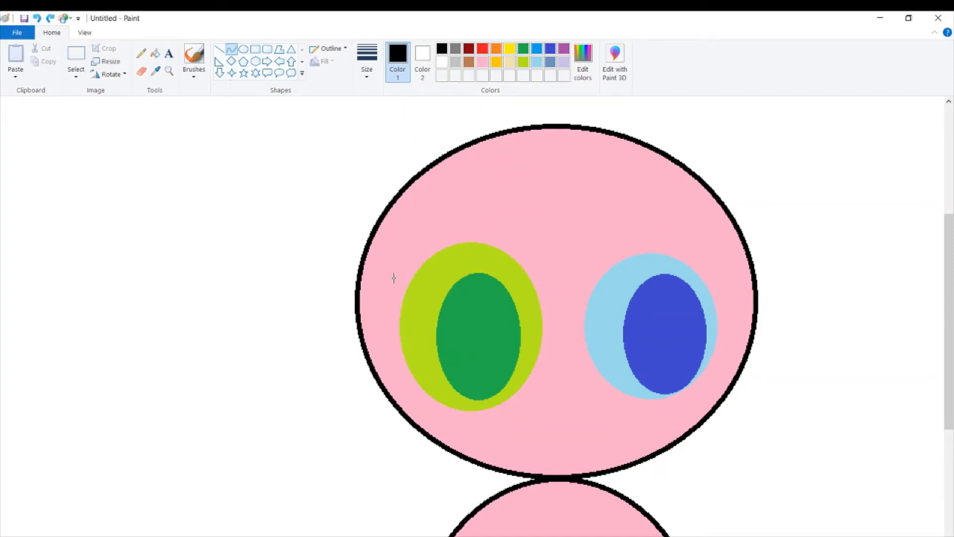
- Draw a black arched lash line and fit it along the upper edge of the green eye
left_click_drag(403, 234, 582, 219)
left_click_drag(435, 230, 470, 219)
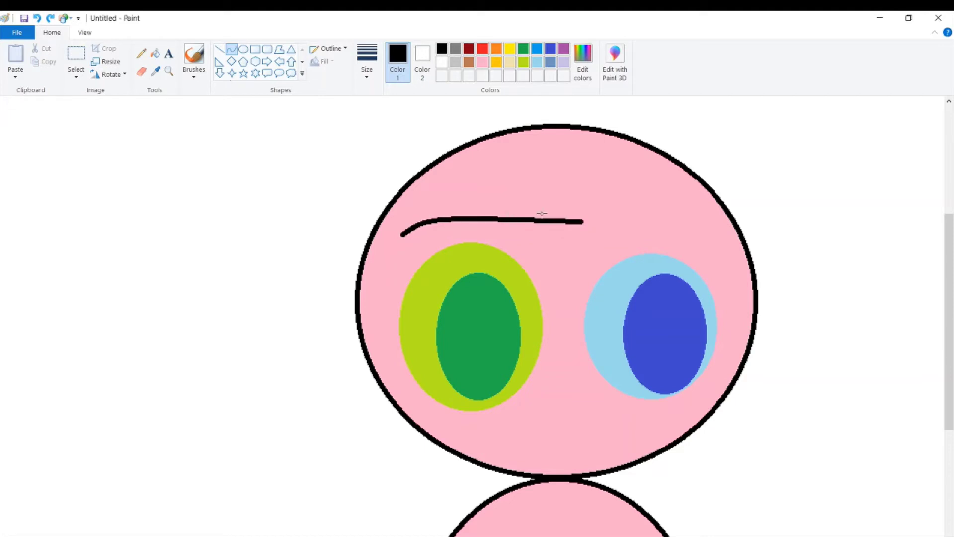
left_click_drag(555, 213, 449, 262)
left_click_drag(342, 278, 454, 249)
left_click_drag(411, 274, 417, 271)
mouse_move(465, 244)
left_mouse_down()
mouse_move(464, 213)
mouse_move(463, 228)
left_mouse_up()
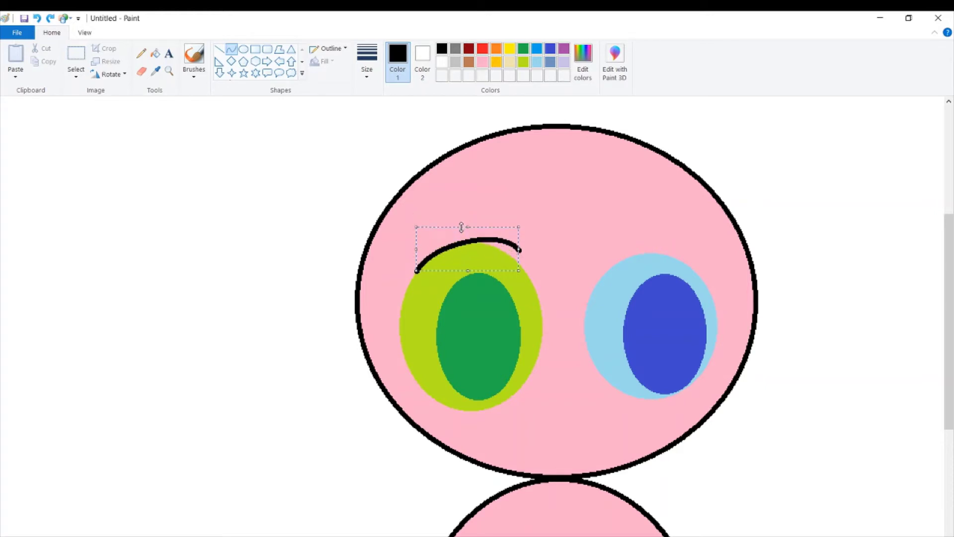
left_click_drag(520, 248, 480, 245)
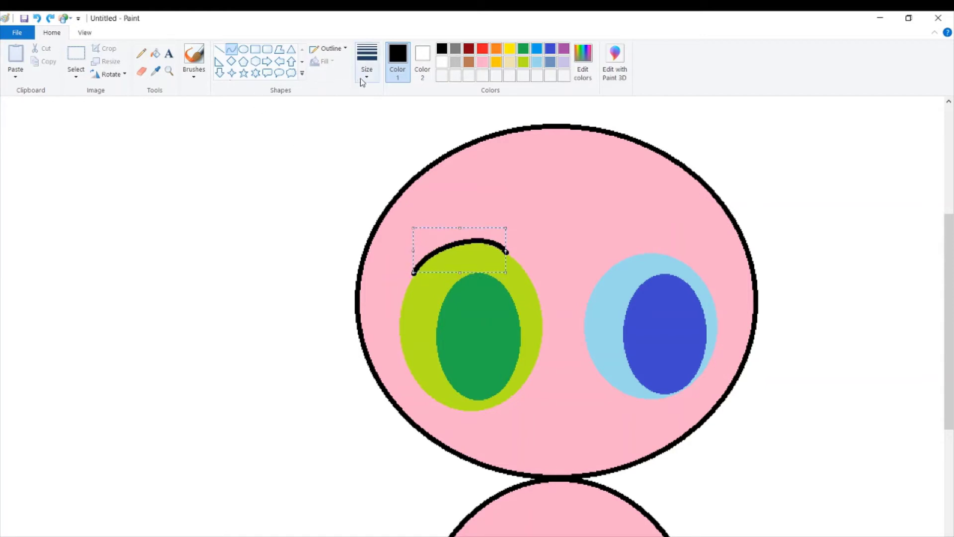
left_click(522, 204)
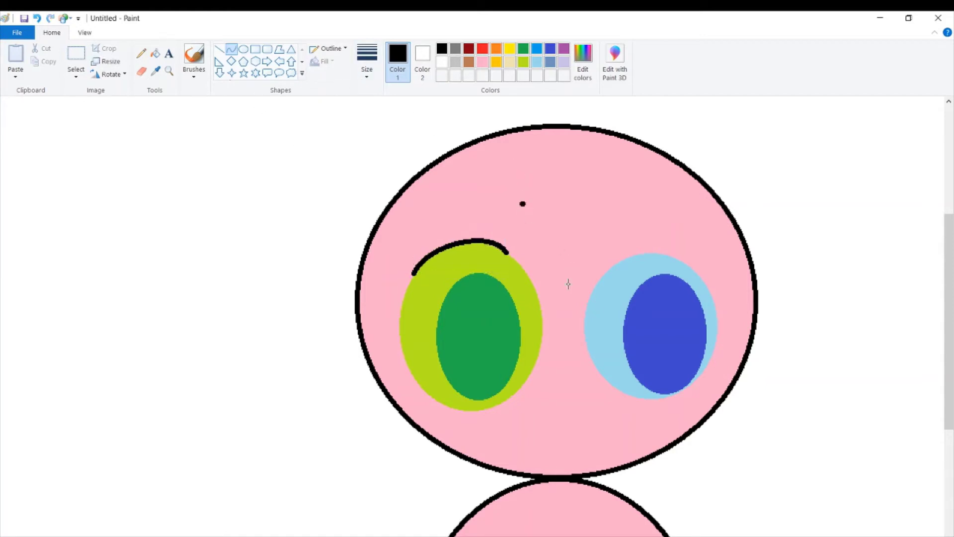
left_click(37, 18)
- Draw a black arched lash line along the upper edge of the blue eye
left_click_drag(585, 312, 718, 313)
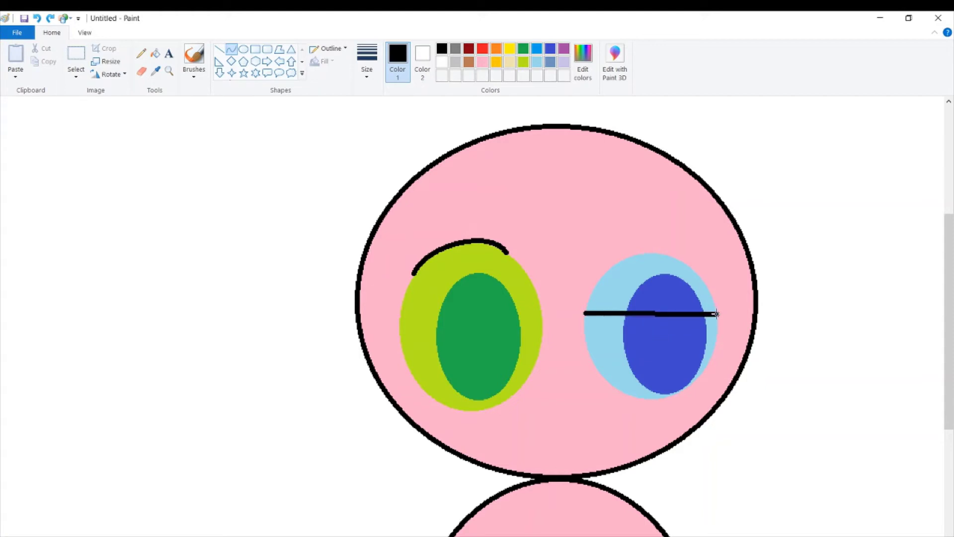
left_click_drag(616, 311, 666, 209)
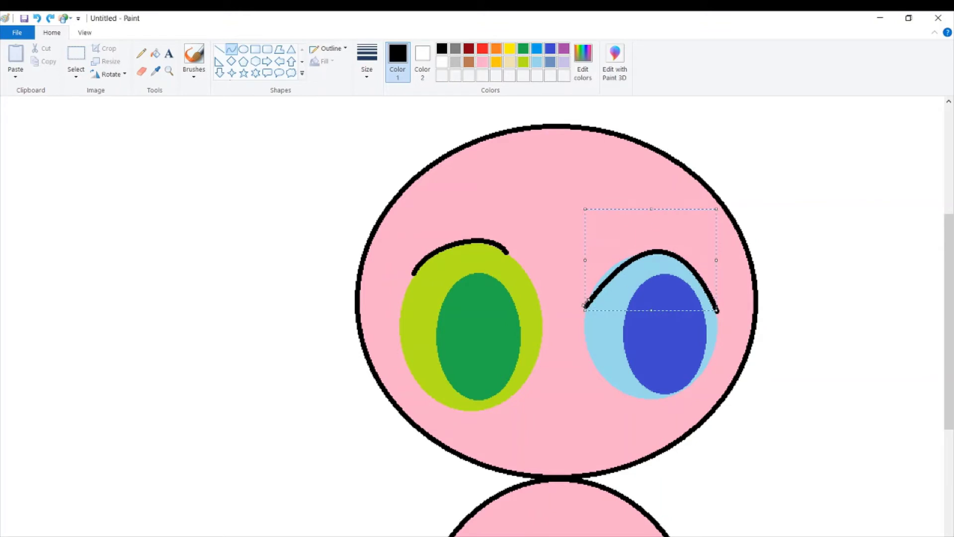
left_click_drag(585, 303, 656, 277)
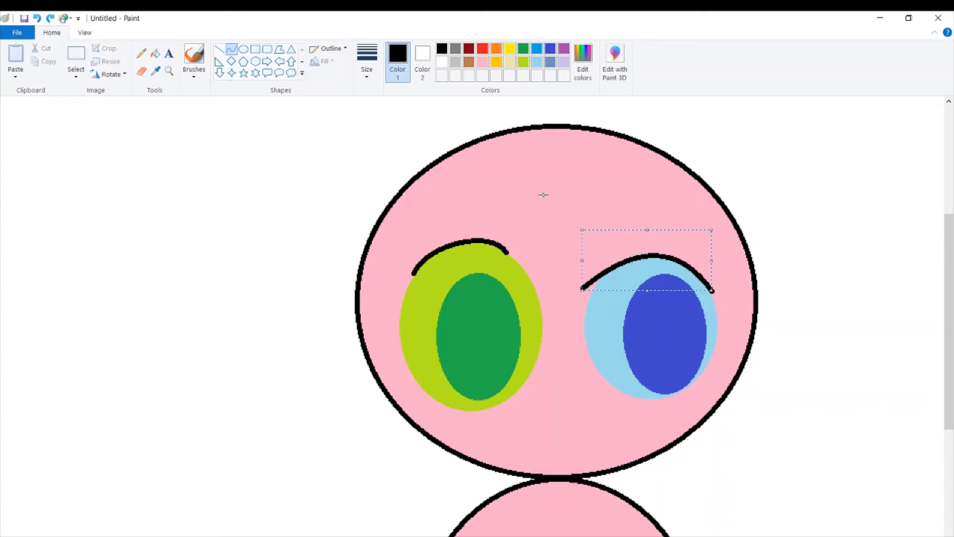
left_click(388, 195)
- Draw a small pointed eyelash with thinner straight lines at the blue eye's outer corner and fill it black
left_click(219, 49)
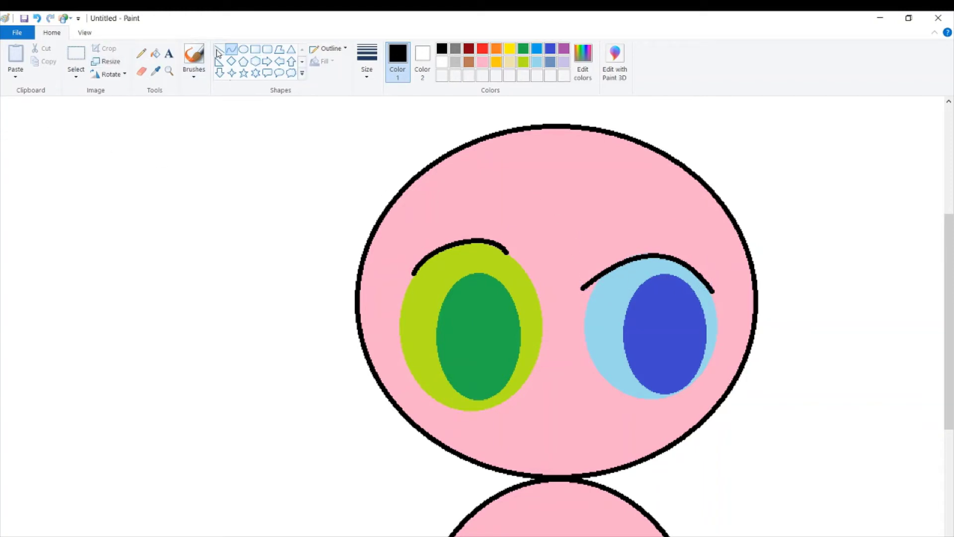
left_click(367, 62)
left_click(366, 123)
mouse_move(709, 285)
left_mouse_down()
mouse_move(737, 282)
mouse_move(711, 312)
left_mouse_up()
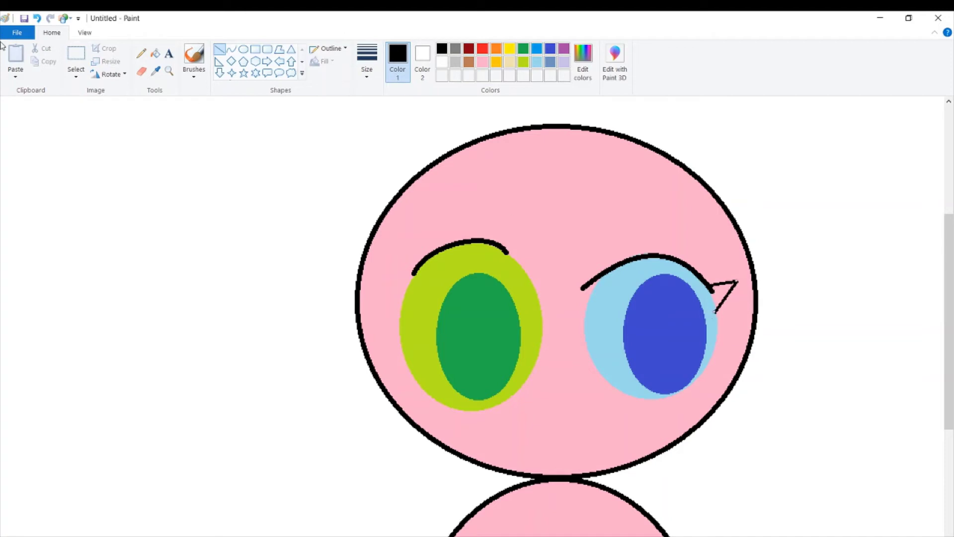
left_click(155, 53)
left_click(721, 287)
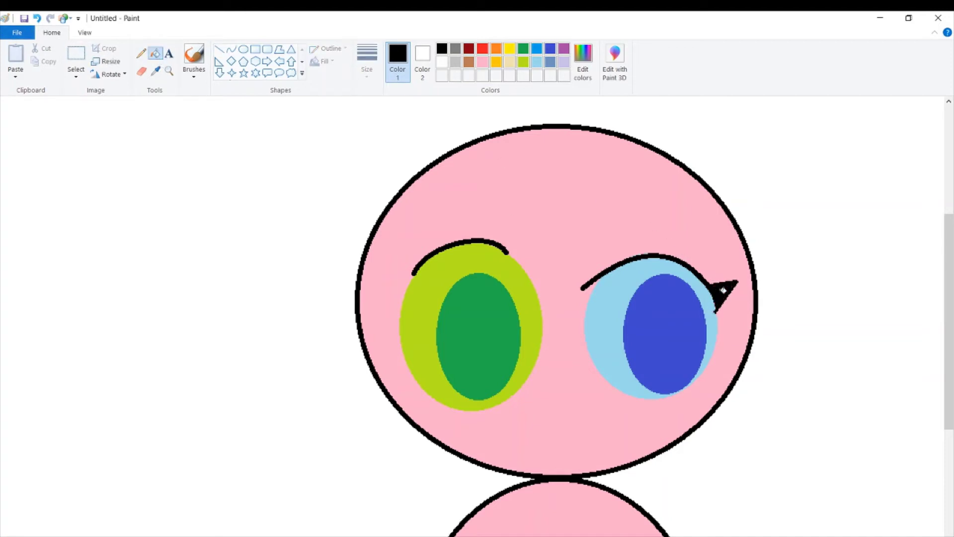
- Set the secondary colour to pink and trim the inner ends of both lash lines with the Eraser
left_click(423, 57)
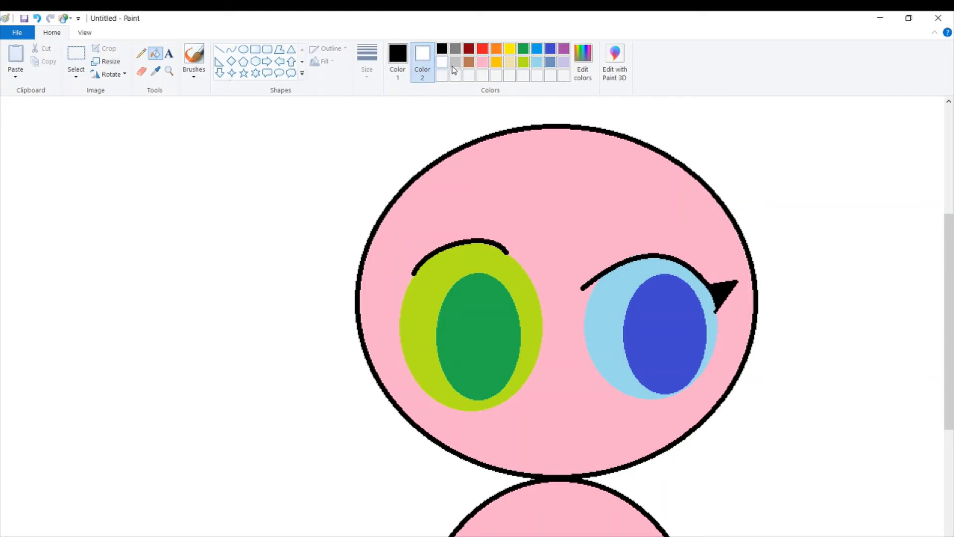
left_click(483, 62)
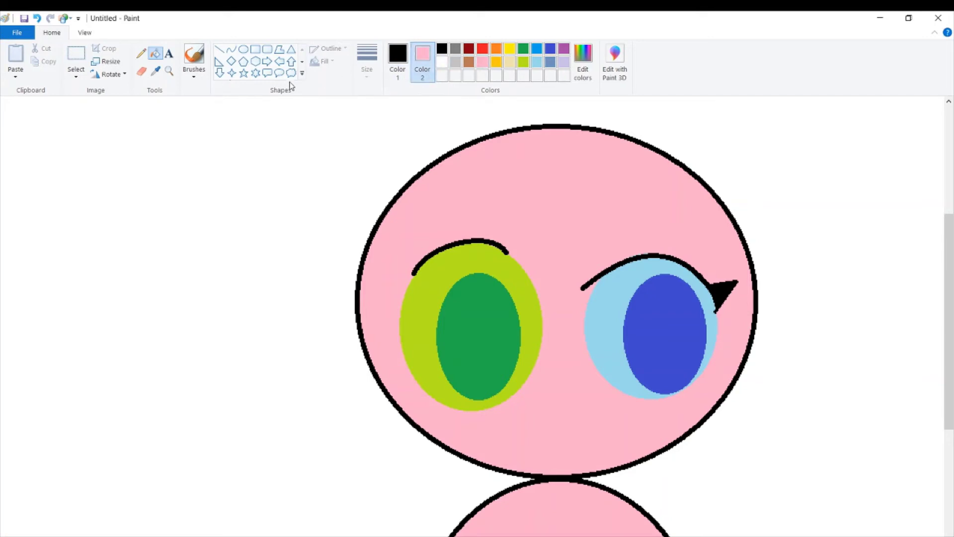
left_click(141, 71)
left_click_drag(574, 293, 589, 276)
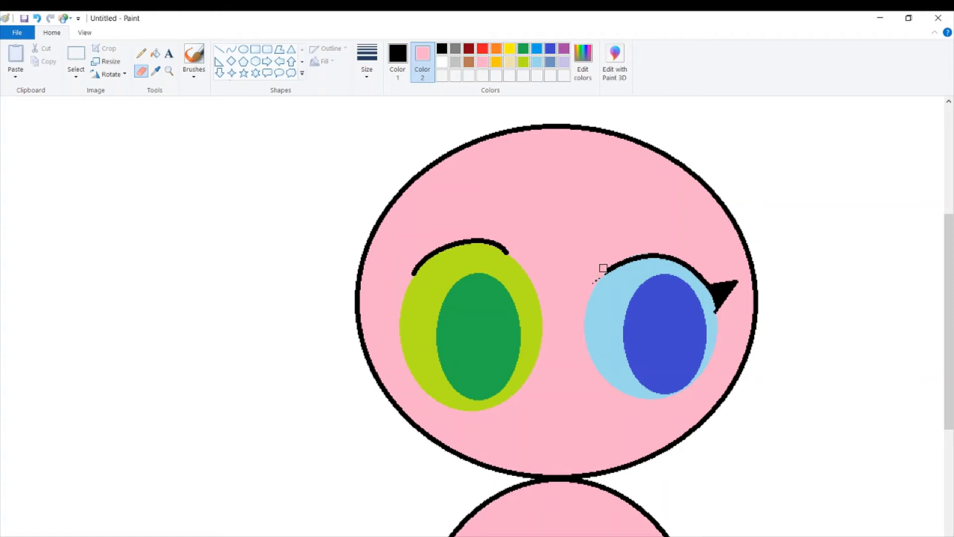
left_click(37, 19)
left_click_drag(580, 289, 583, 279)
left_click(37, 18)
scroll(798, 454, "up", 1)
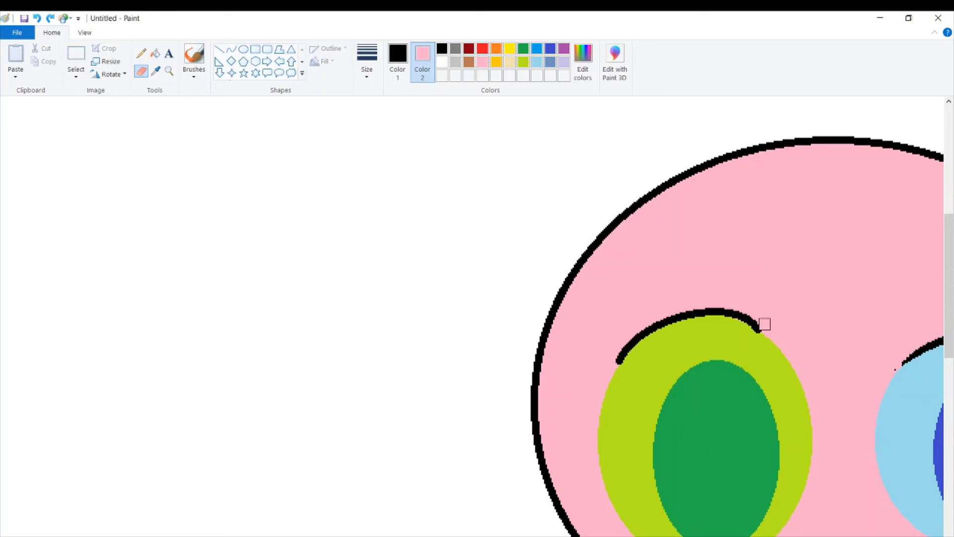
left_click_drag(767, 327, 767, 321)
- Draw a small triangular eyelash with straight black lines at the green eye's outer corner and fill it black
left_click(219, 49)
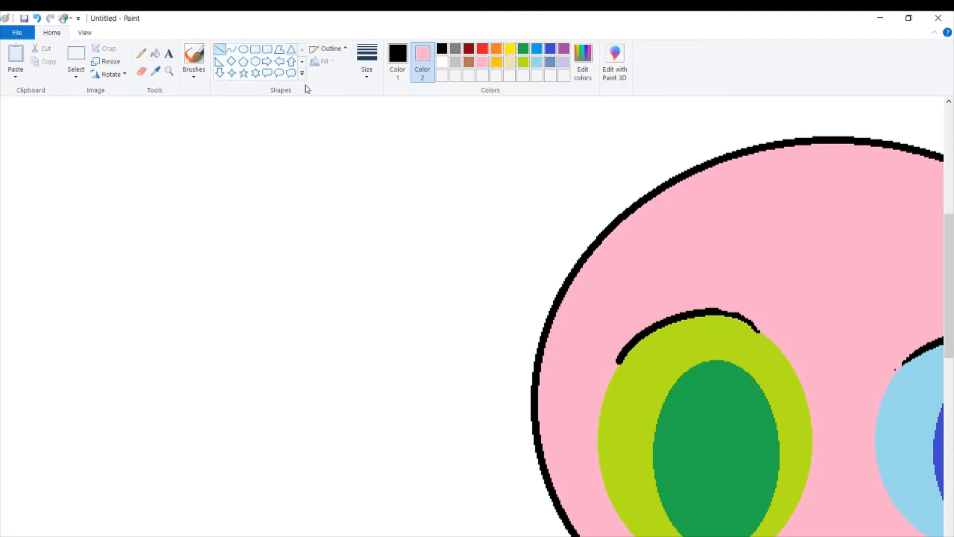
mouse_move(617, 354)
left_mouse_down()
mouse_move(572, 356)
mouse_move(603, 396)
left_mouse_up()
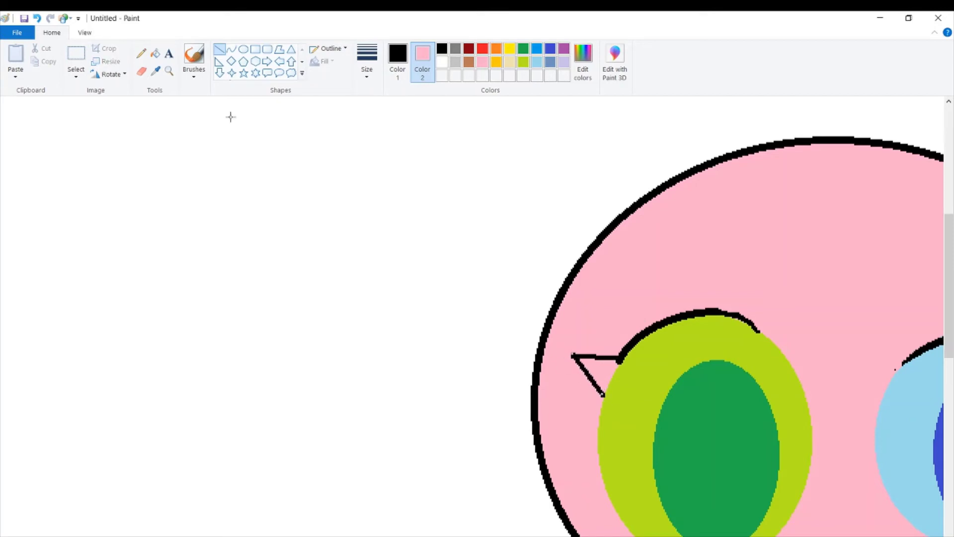
left_click(155, 52)
left_click(604, 371)
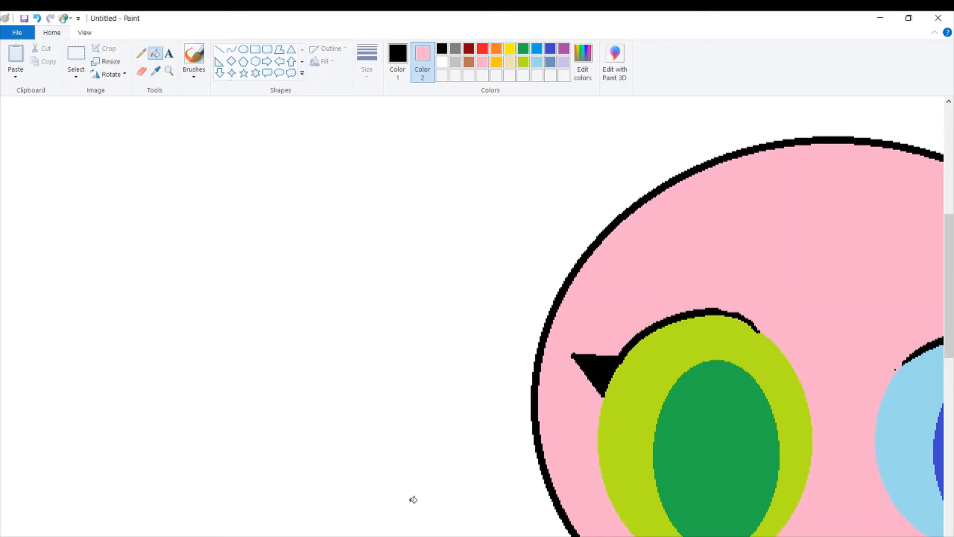
scroll(395, 521, "left", 3)
scroll(569, 432, "right", 3)
scroll(569, 432, "down", 2)
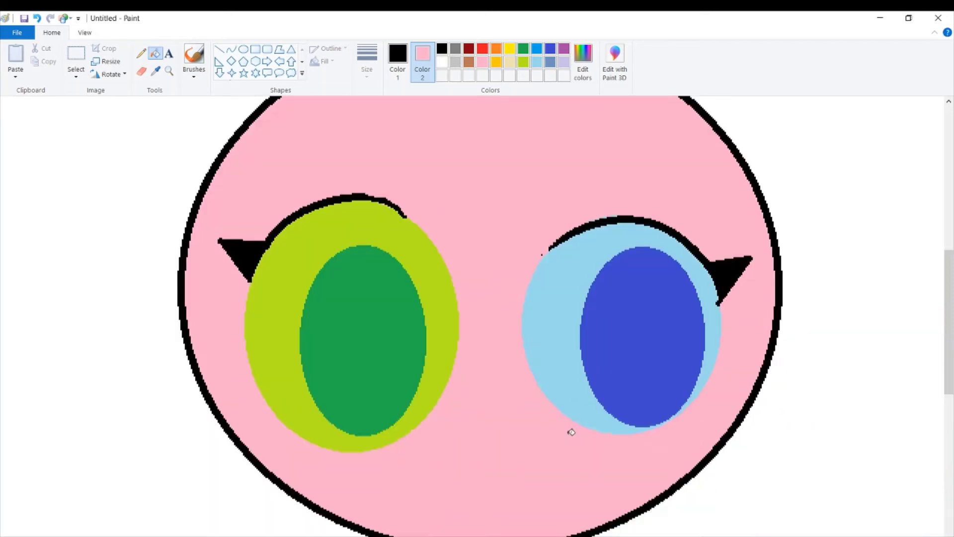
scroll(567, 428, "up", 5)
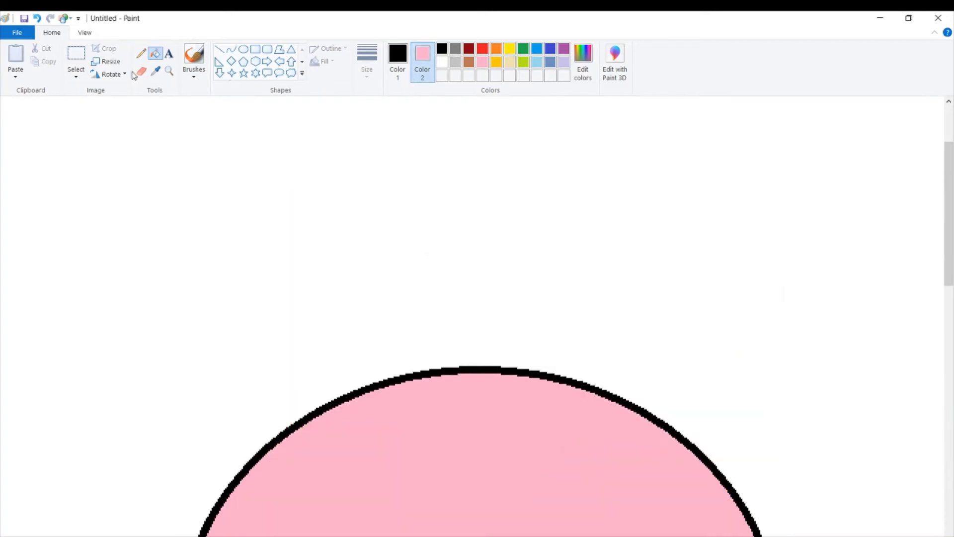
- Draw a large pointed ear outline with straight black lines on the head's upper edge, on the green eye's side
left_click(220, 51)
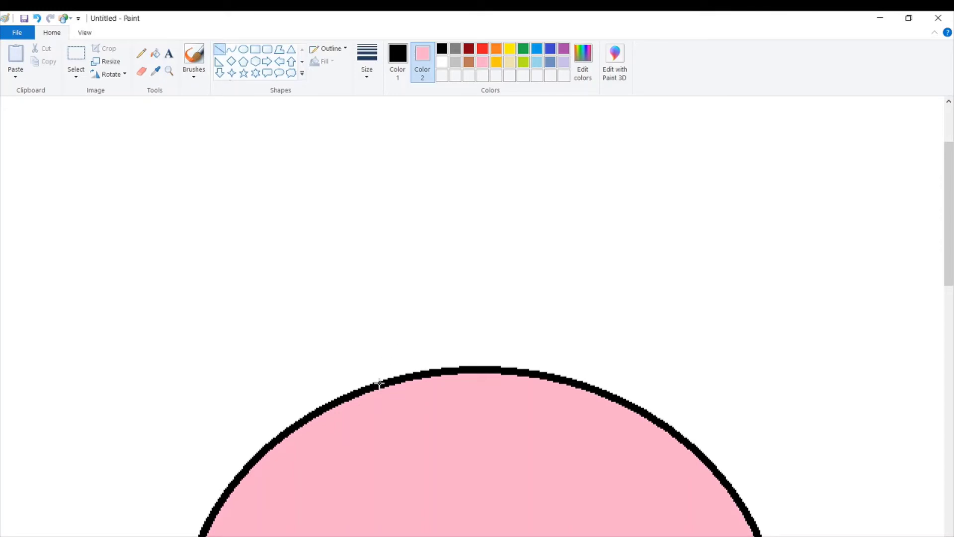
left_click_drag(370, 386, 9, 211)
scroll(359, 93, "down", 1)
scroll(360, 167, "up", 2)
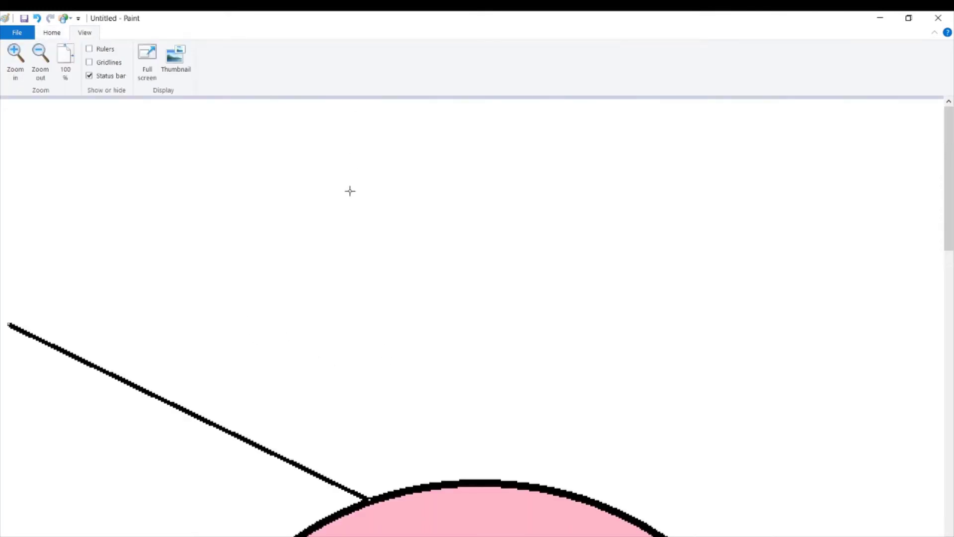
left_click(51, 33)
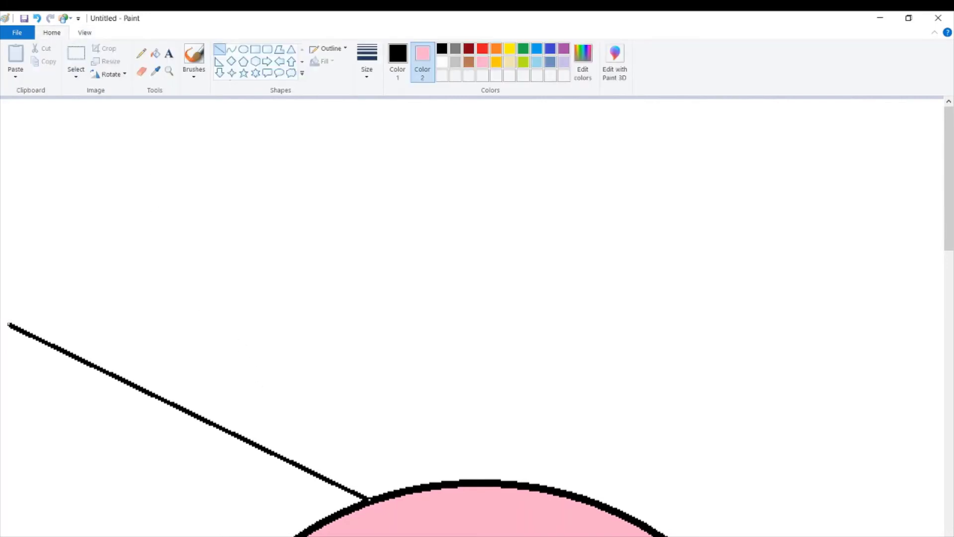
scroll(333, 377, "left", 7)
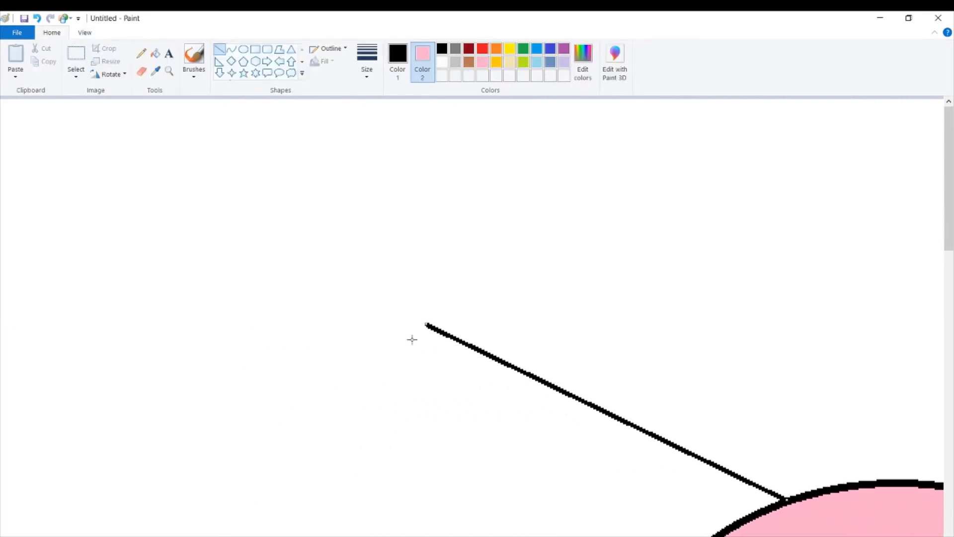
left_click_drag(425, 326, 411, 437)
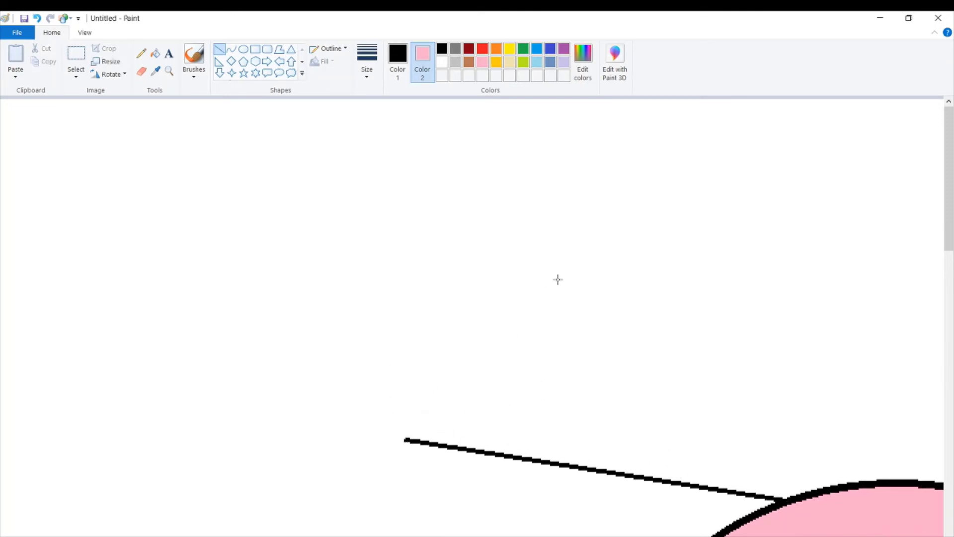
scroll(558, 278, "down", 7)
mouse_move(598, 316)
left_mouse_down()
mouse_move(530, 279)
mouse_move(327, 44)
left_mouse_up()
scroll(411, 396, "up", 7)
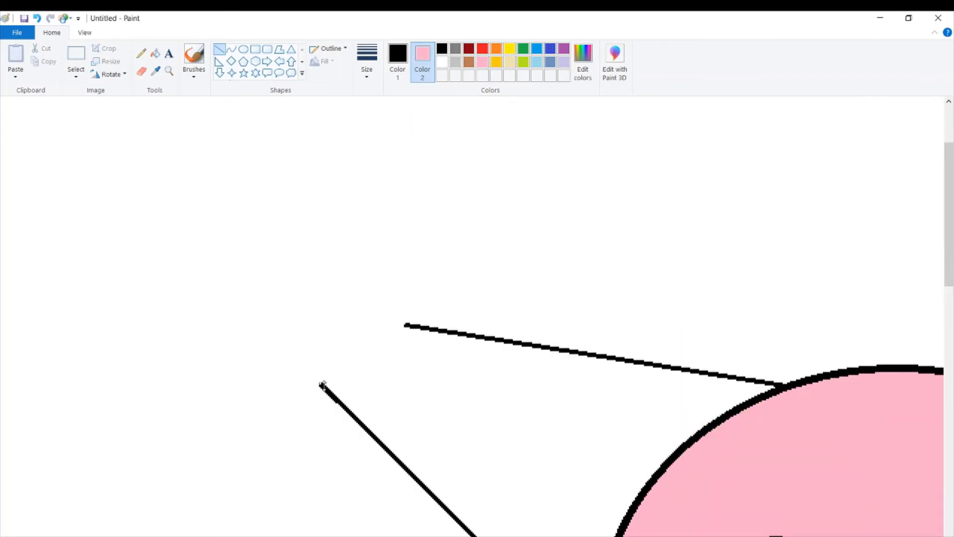
left_click_drag(324, 386, 404, 322)
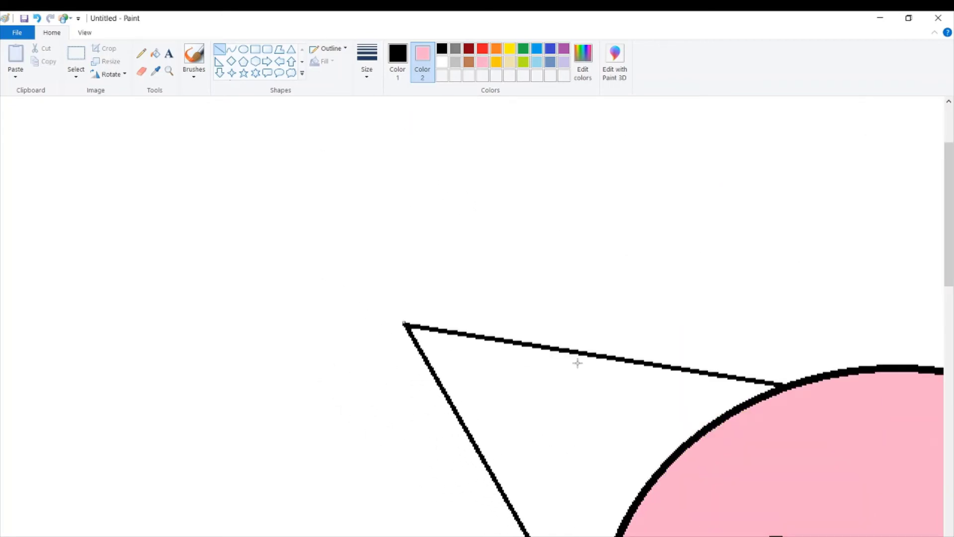
- Define a darker pink (RGB 255, 134, 173) as the primary colour and fill the ear on the green eye's side with it
left_click(156, 53)
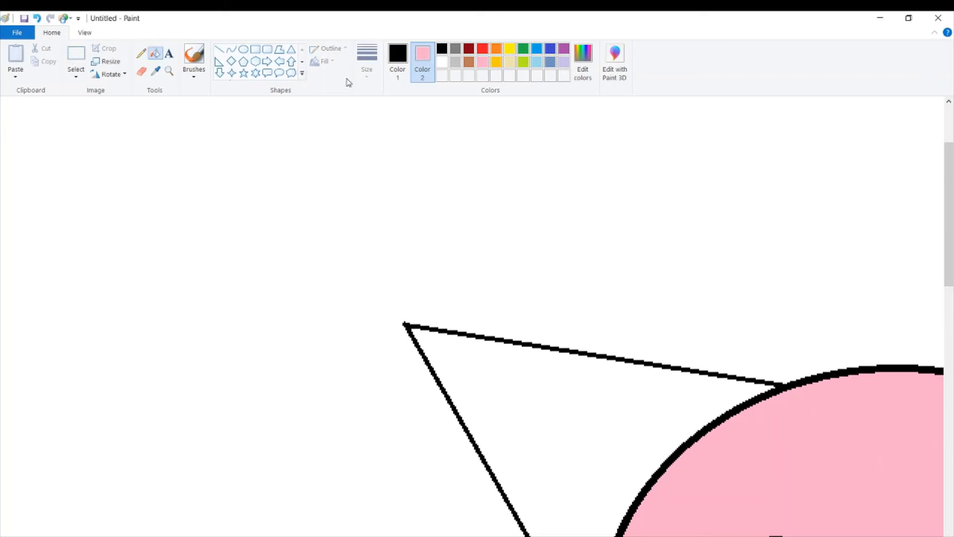
left_click(397, 69)
left_click(482, 61)
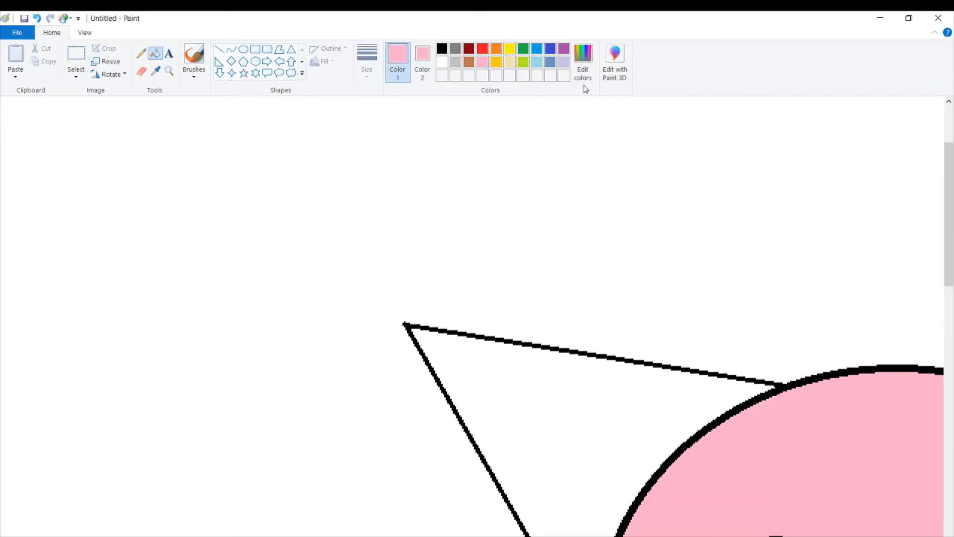
left_click(588, 78)
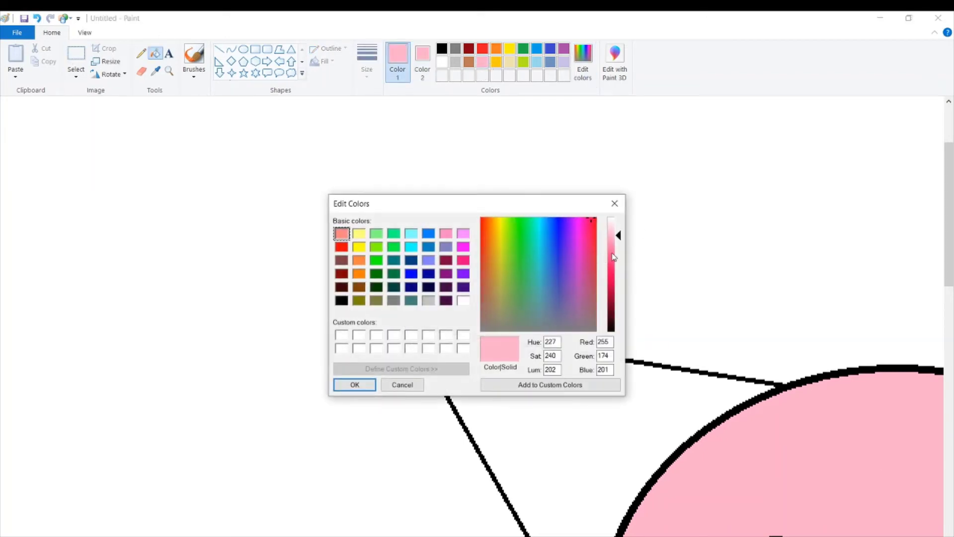
left_click(615, 245)
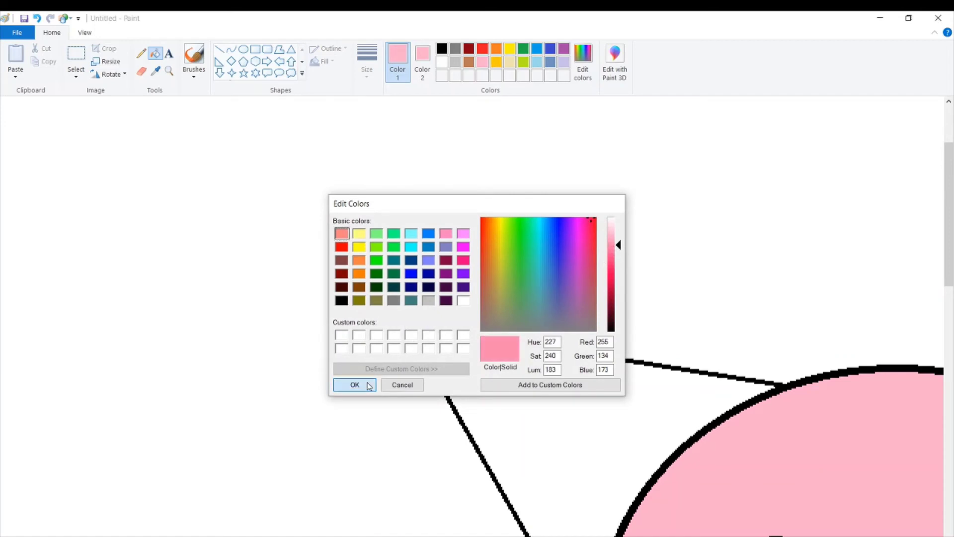
left_click(366, 385)
left_click(499, 378)
- Draw a second pointed ear outline with straight black lines on the blue eye's side of the head and activate the Fill tool
scroll(419, 162, "right", 10)
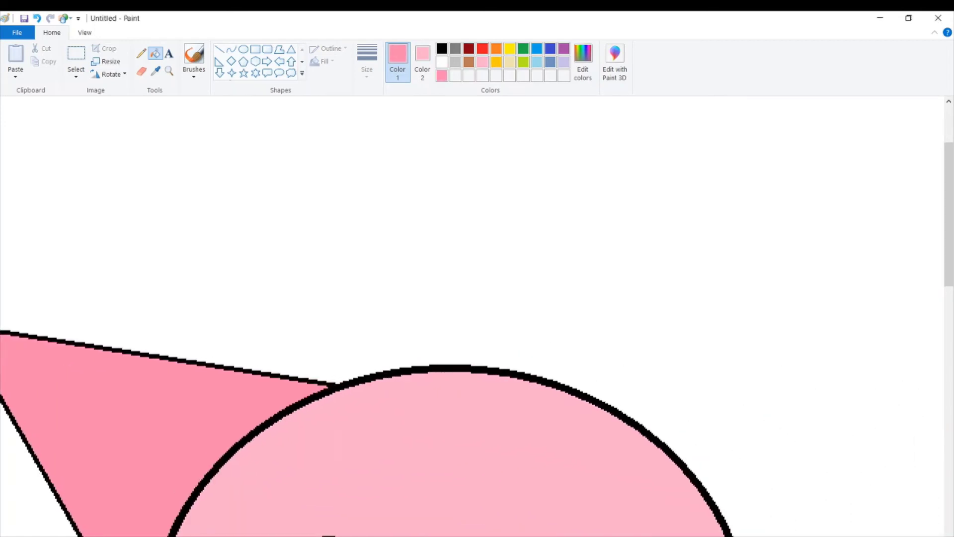
left_click(442, 50)
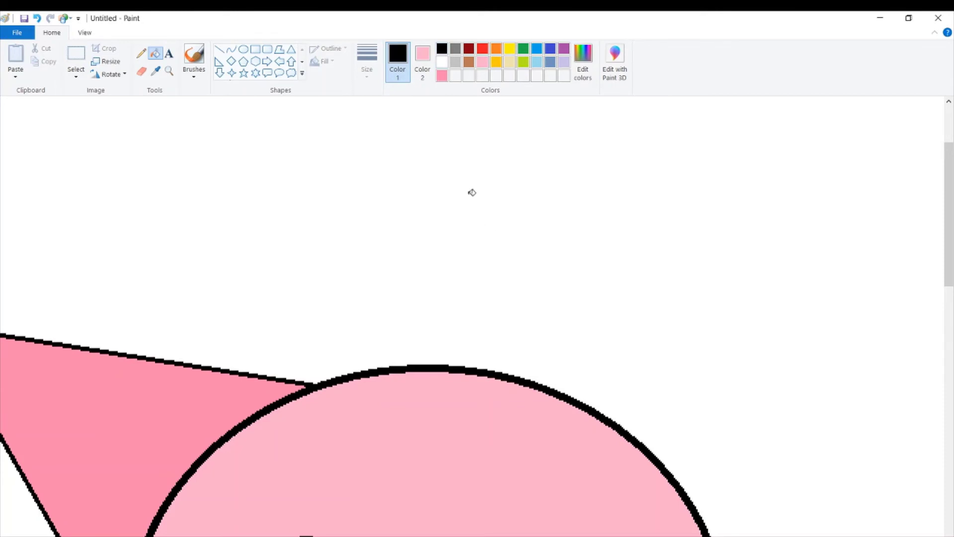
left_click(219, 50)
mouse_move(538, 385)
left_mouse_down()
mouse_move(635, 390)
mouse_move(788, 366)
mouse_move(808, 251)
left_mouse_up()
left_click(860, 366)
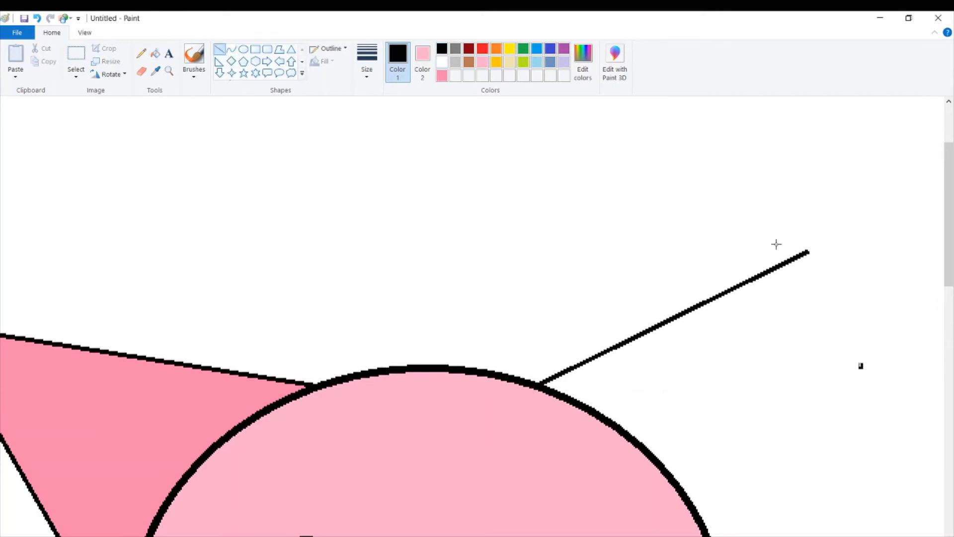
left_click_drag(863, 359, 806, 251)
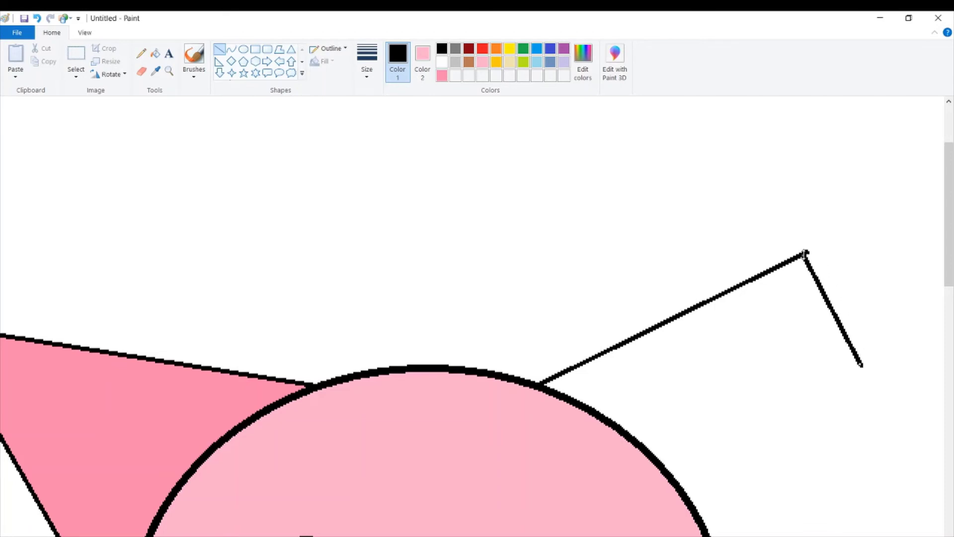
left_click_drag(861, 367, 705, 527)
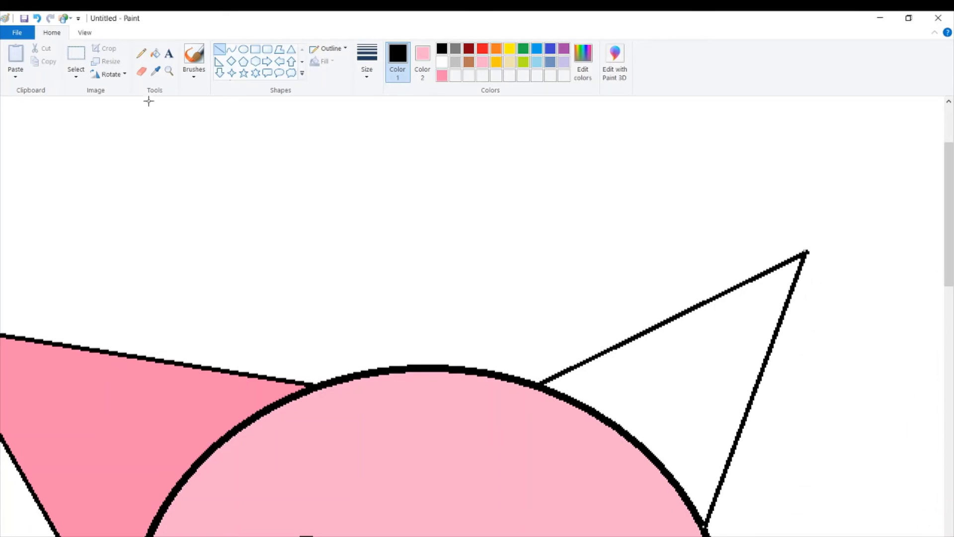
left_click(156, 53)
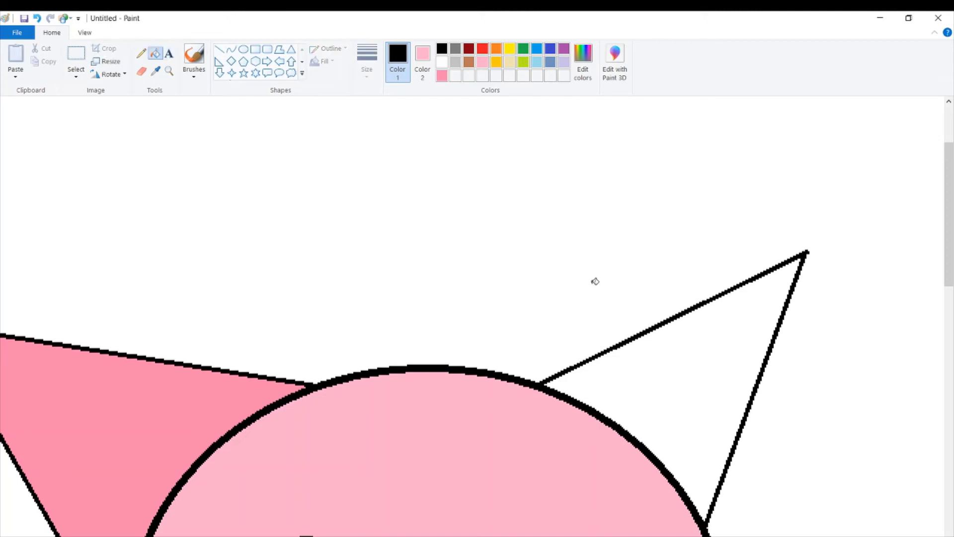
left_click(670, 354)
scroll(702, 326, "down", 5)
scroll(705, 322, "up", 5)
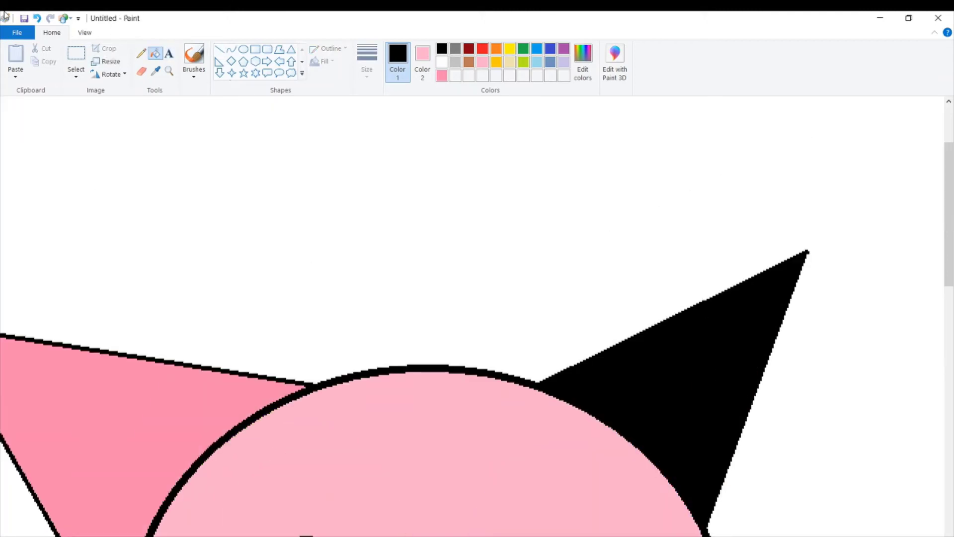
left_click(37, 18)
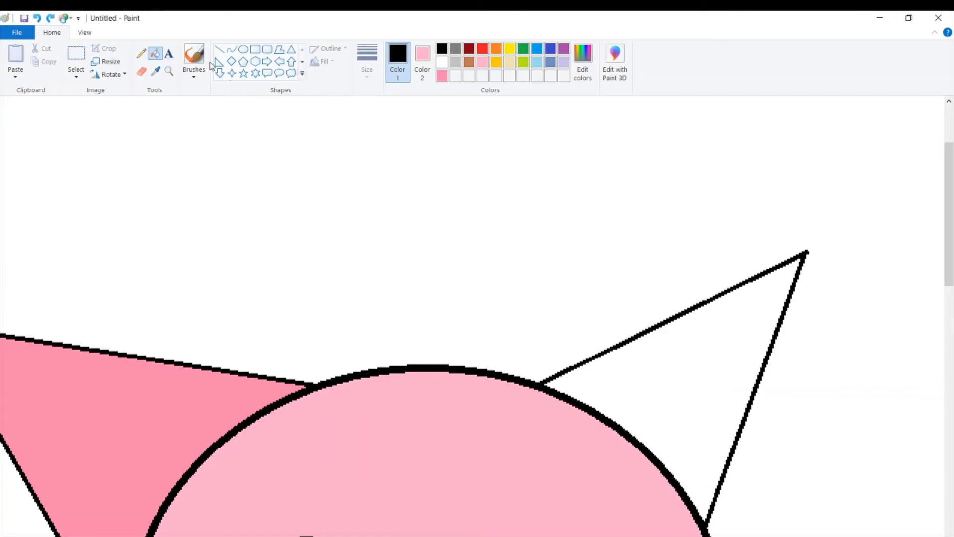
- Fill the ear on the blue eye's side with the custom darker pink
left_click(441, 76)
left_click(664, 376)
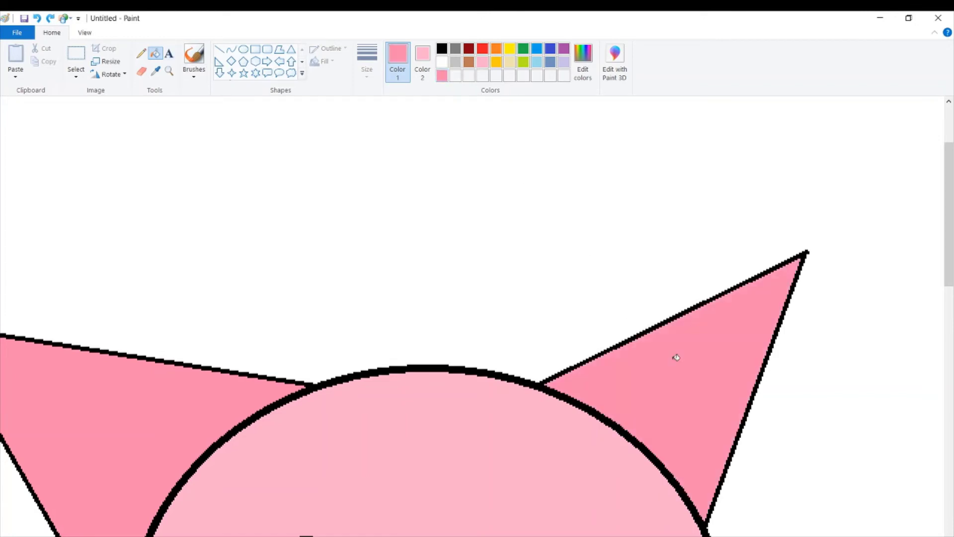
- Draw a black curved line below and between the eyes as a lopsided smile
scroll(745, 264, "down", 5)
scroll(740, 278, "down", 3)
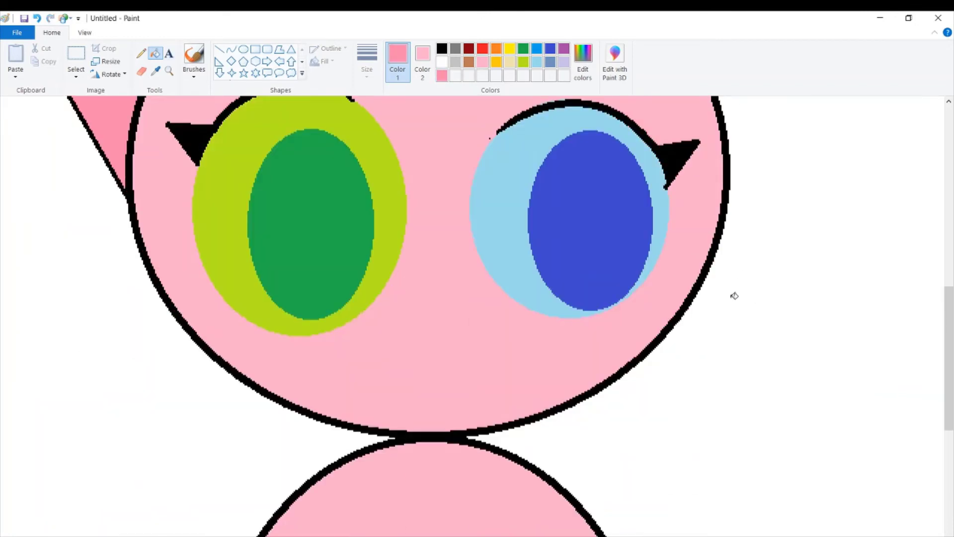
left_click(231, 49)
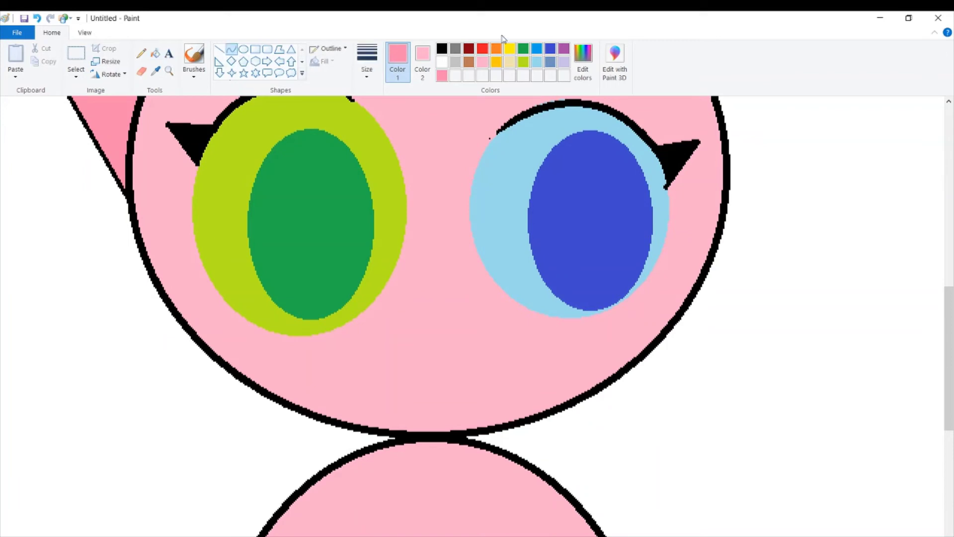
left_click(443, 49)
left_click_drag(372, 346, 489, 314)
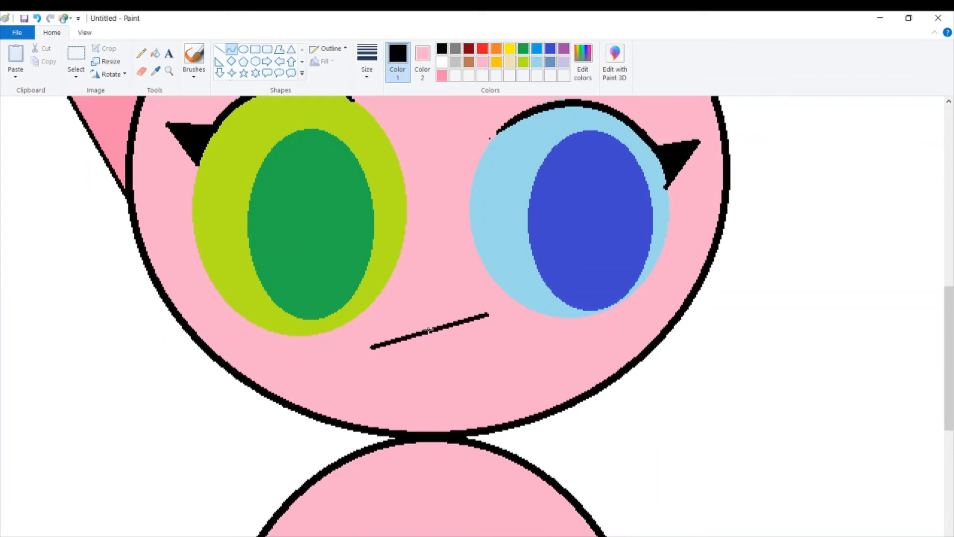
left_click_drag(428, 330, 469, 353)
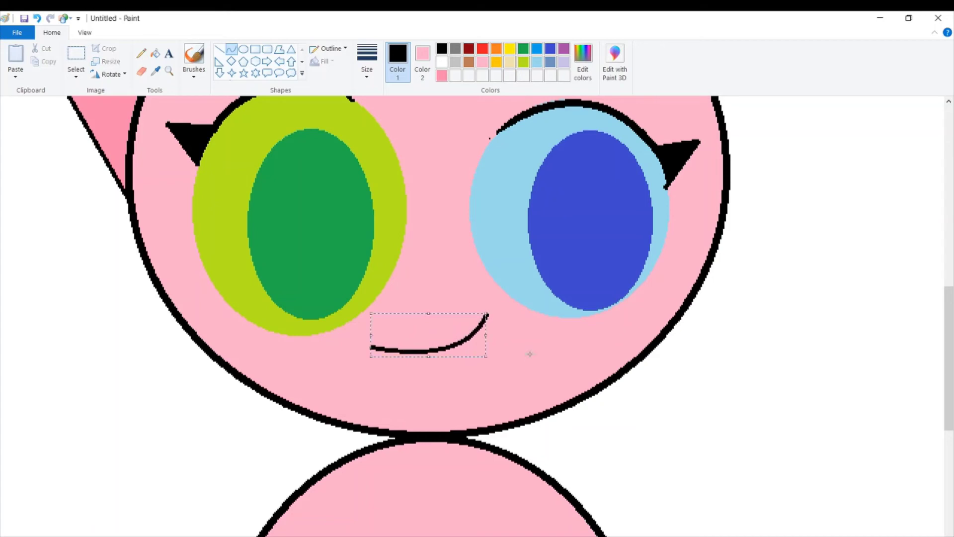
- Draw a tiny triangular fang with black lines under the smile's end near the green eye and fill it white
left_click(220, 49)
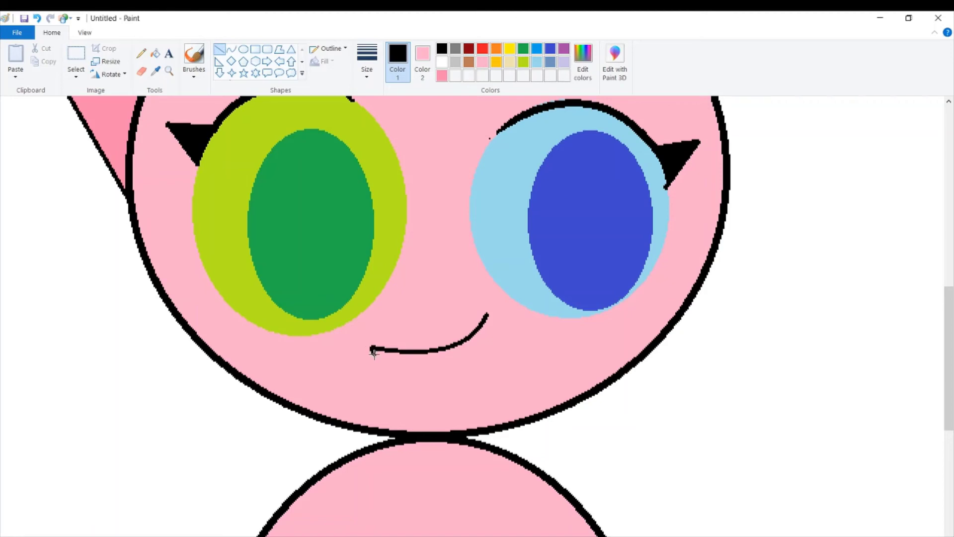
mouse_move(373, 349)
left_mouse_down()
mouse_move(378, 368)
mouse_move(390, 350)
left_mouse_up()
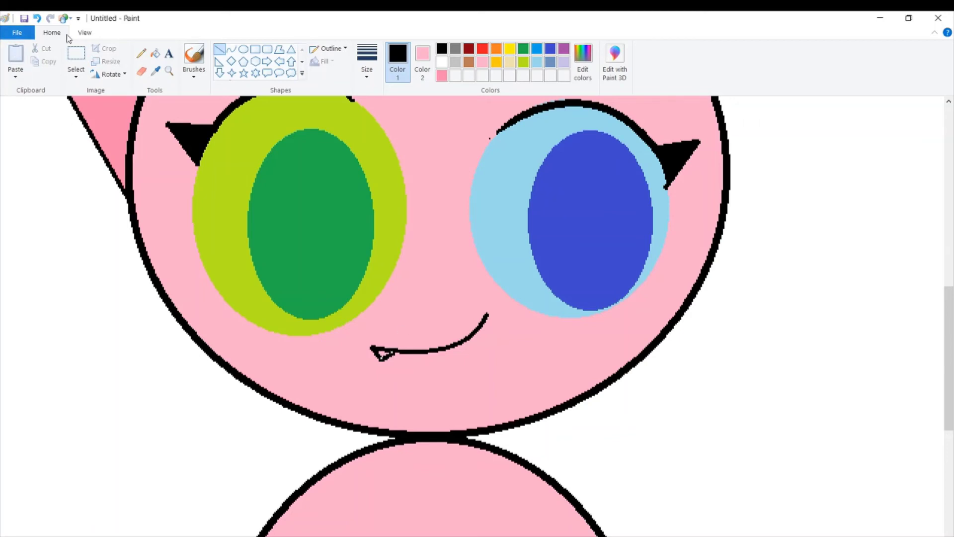
left_click(155, 53)
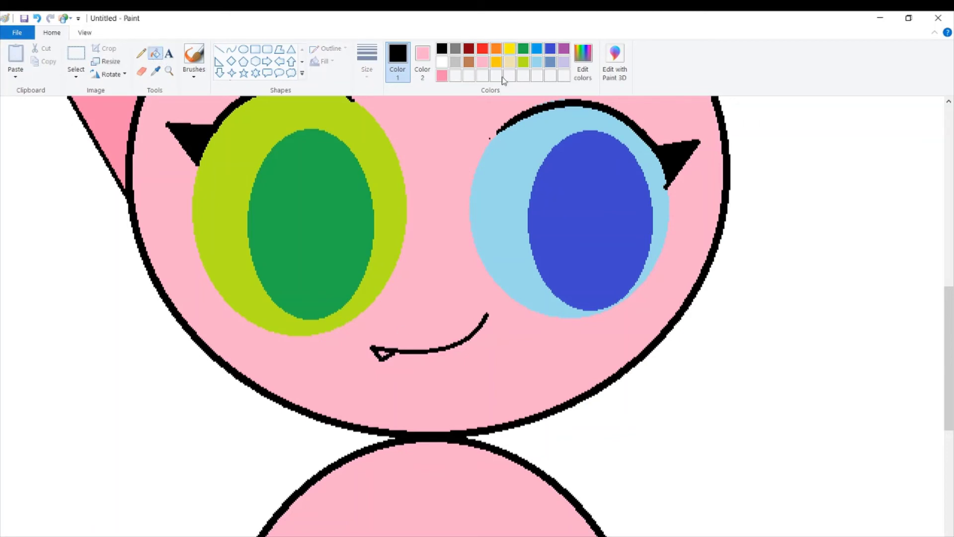
left_click(442, 62)
- Draw a tiny black oval nose between the eyes, just above the smile
left_click(242, 48)
left_click(442, 49)
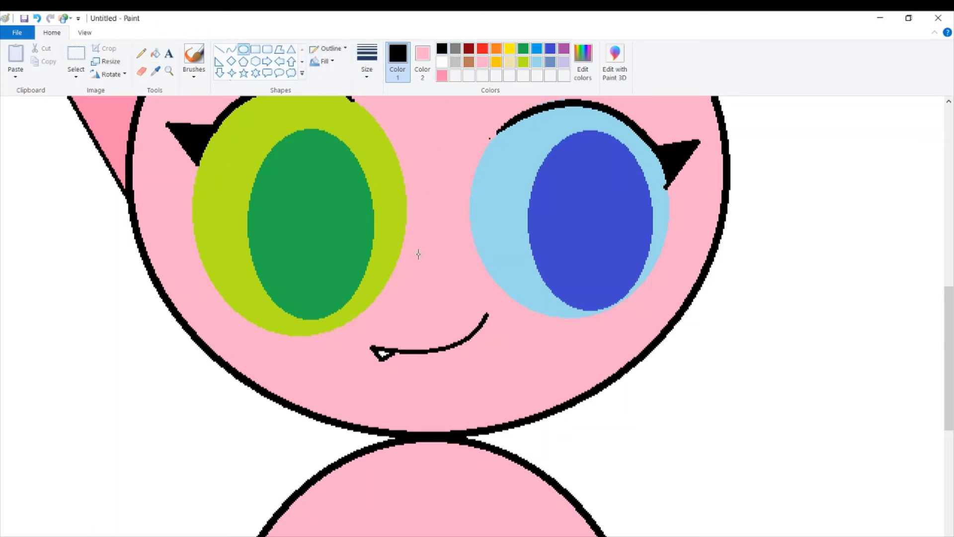
left_click_drag(432, 273, 437, 274)
scroll(537, 370, "down", 3)
scroll(521, 372, "up", 6)
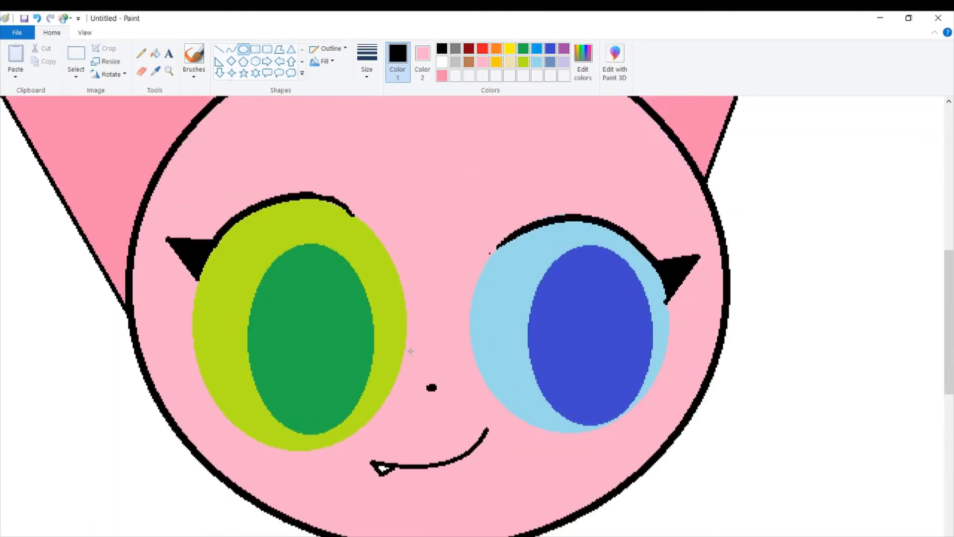
- Draw an arm as two parallel slanted black lines running from the body's upper edge on the green eye's side toward its middle
scroll(412, 354, "down", 10)
scroll(417, 363, "up", 5)
scroll(420, 368, "down", 5)
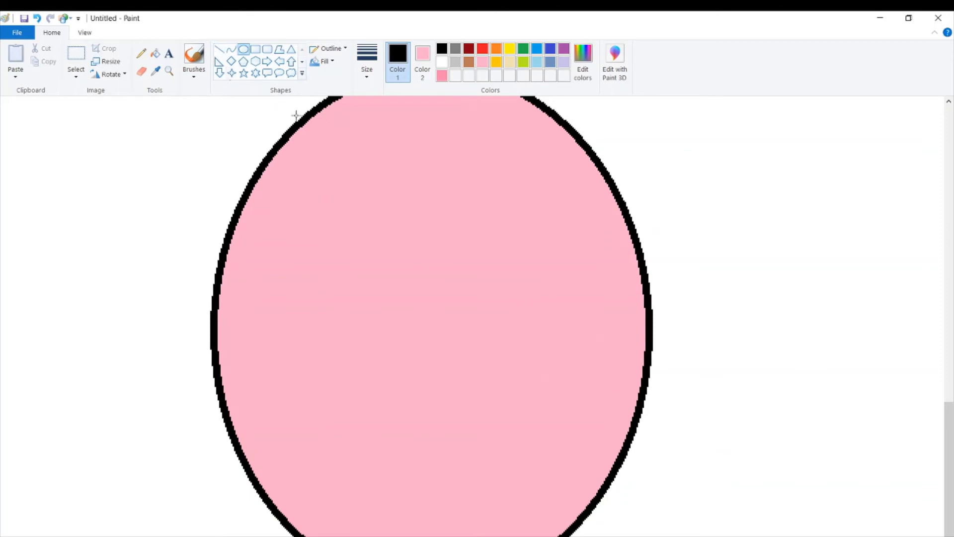
left_click_drag(286, 138, 420, 396)
left_click(37, 18)
left_click(219, 49)
mouse_move(282, 144)
left_mouse_down()
mouse_move(345, 268)
mouse_move(358, 382)
left_mouse_up()
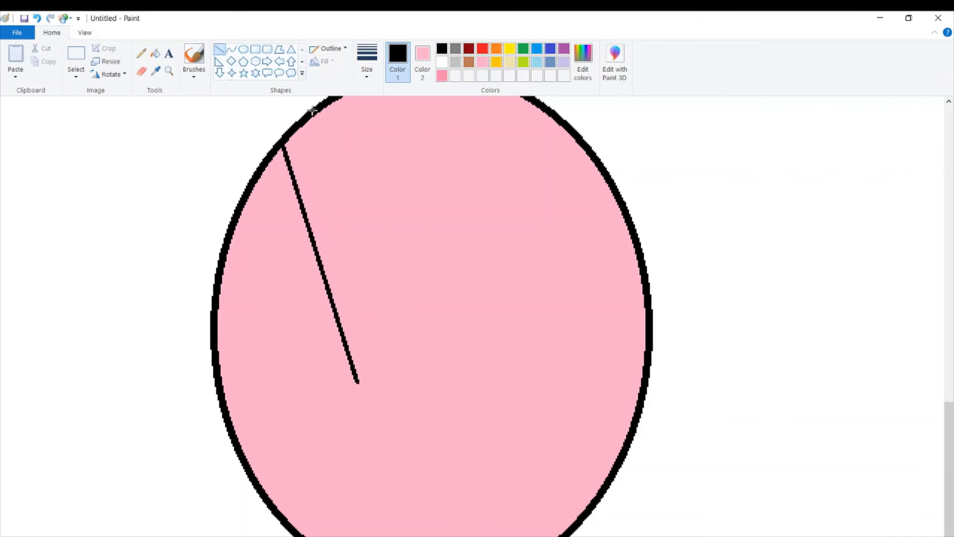
left_click_drag(319, 120, 389, 367)
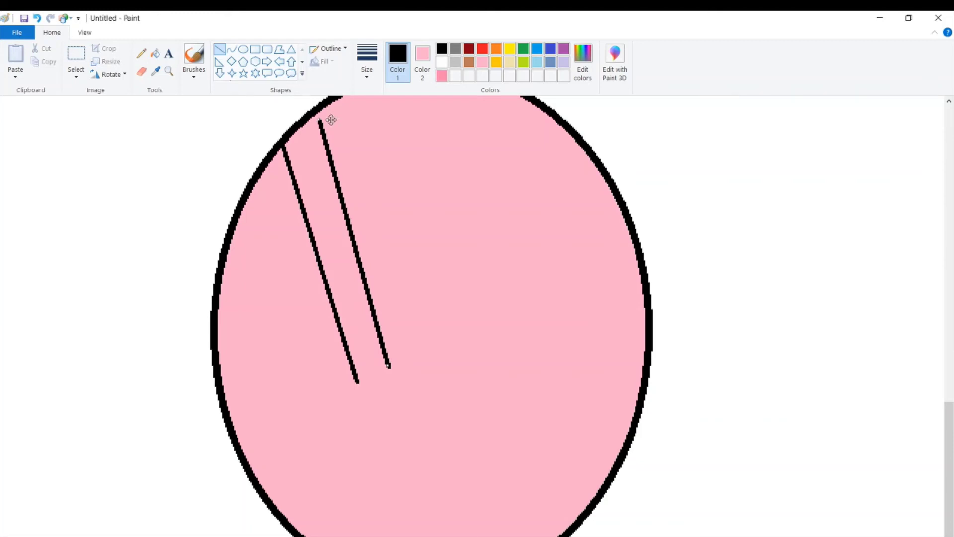
left_click_drag(331, 120, 328, 113)
- Draw a small black-outlined circle as the hand and place it against the lower ends of the two arm lines
left_click(243, 49)
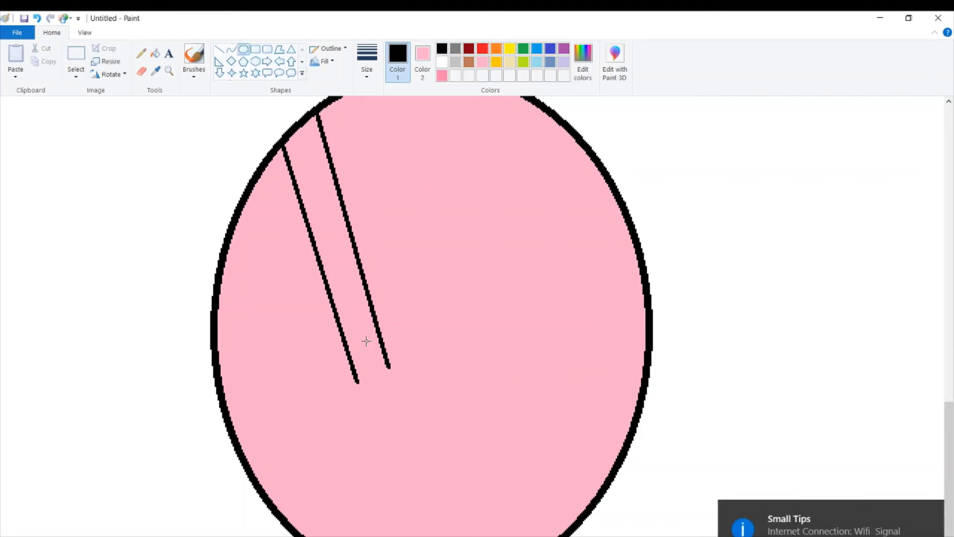
left_click_drag(434, 400, 377, 462)
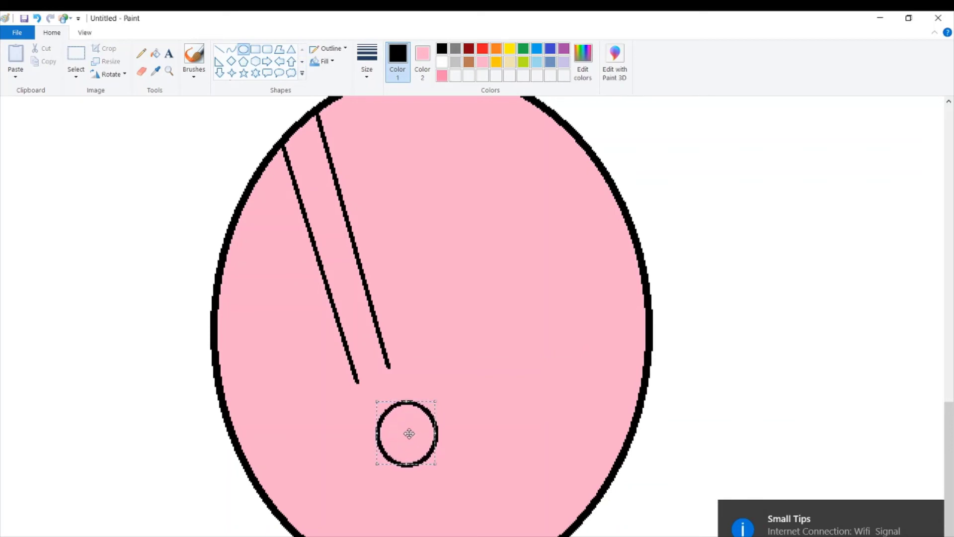
left_click_drag(409, 434, 388, 398)
left_click(472, 288)
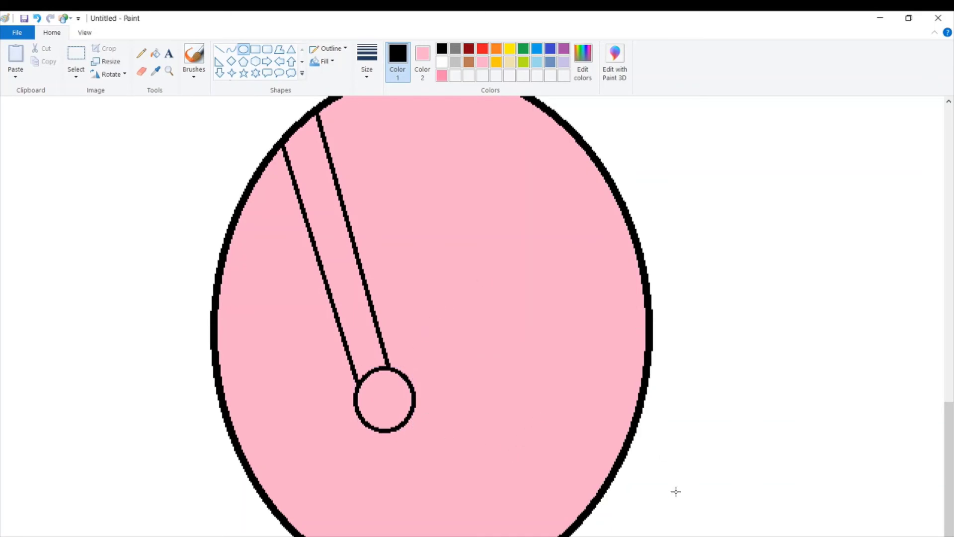
- Draw a bent, raised arm with black lines running outward from the body's upper edge on the blue eye's side, angling upward at the elbow
scroll(477, 316, "down", 1)
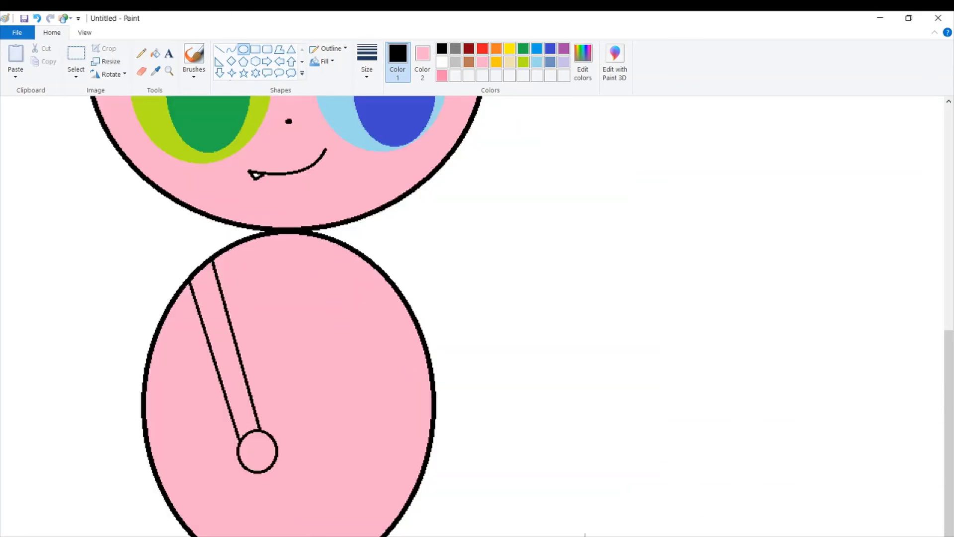
scroll(464, 525, "up", 6)
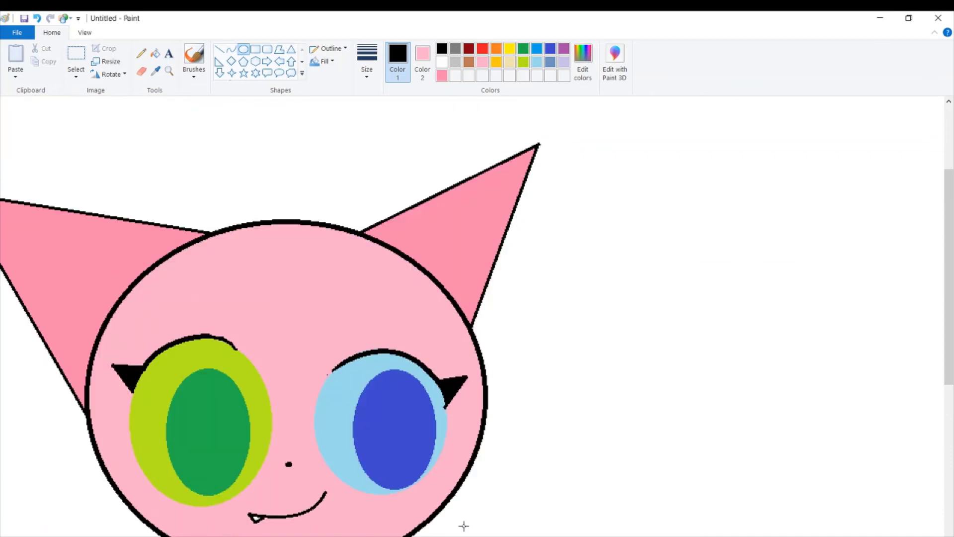
scroll(464, 526, "down", 6)
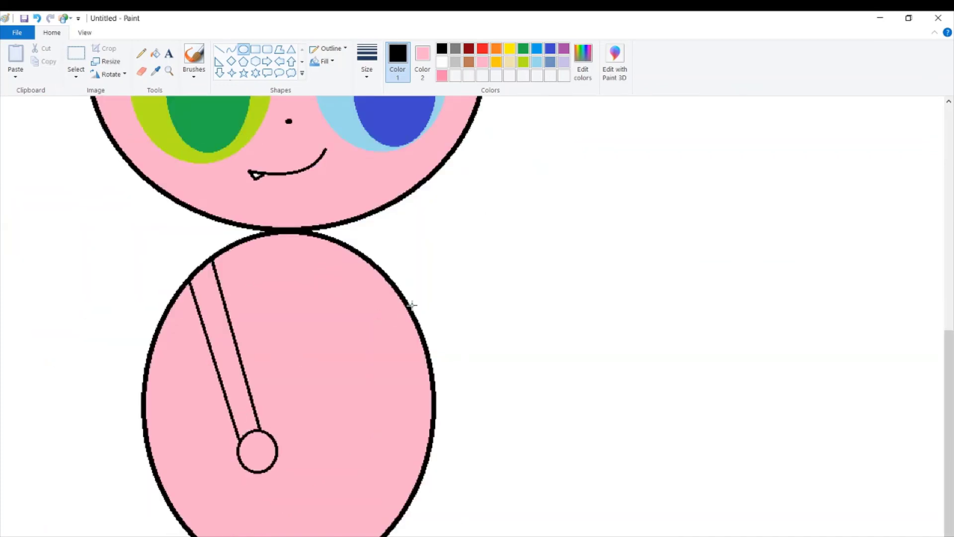
left_click(220, 49)
left_click_drag(387, 278, 548, 281)
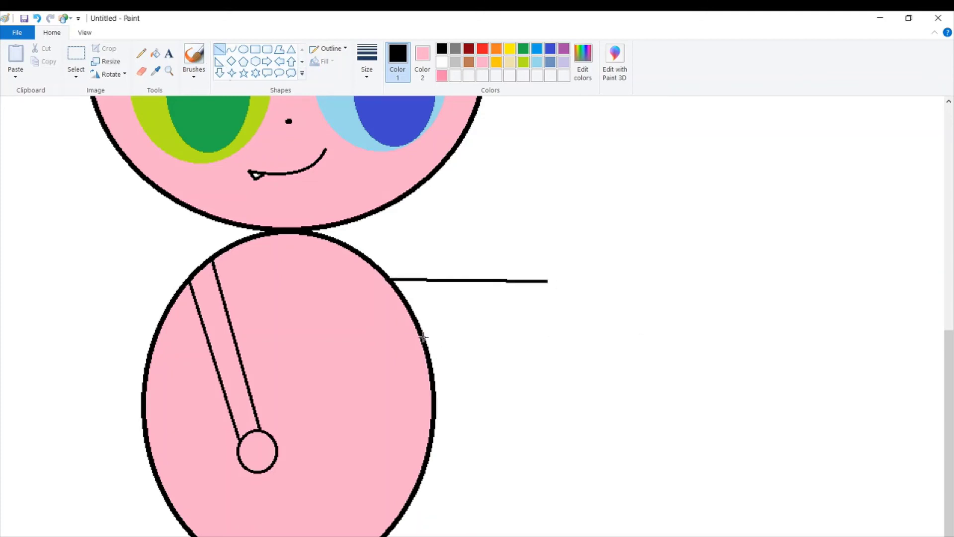
mouse_move(424, 335)
left_mouse_down()
mouse_move(565, 333)
mouse_move(622, 319)
mouse_move(597, 319)
left_mouse_up()
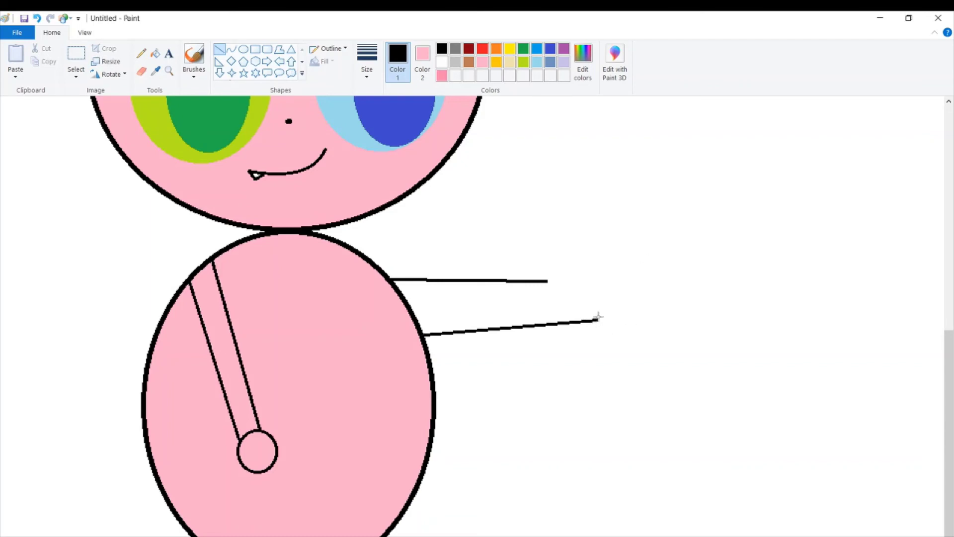
mouse_move(597, 319)
left_mouse_down()
mouse_move(641, 249)
mouse_move(656, 176)
left_mouse_up()
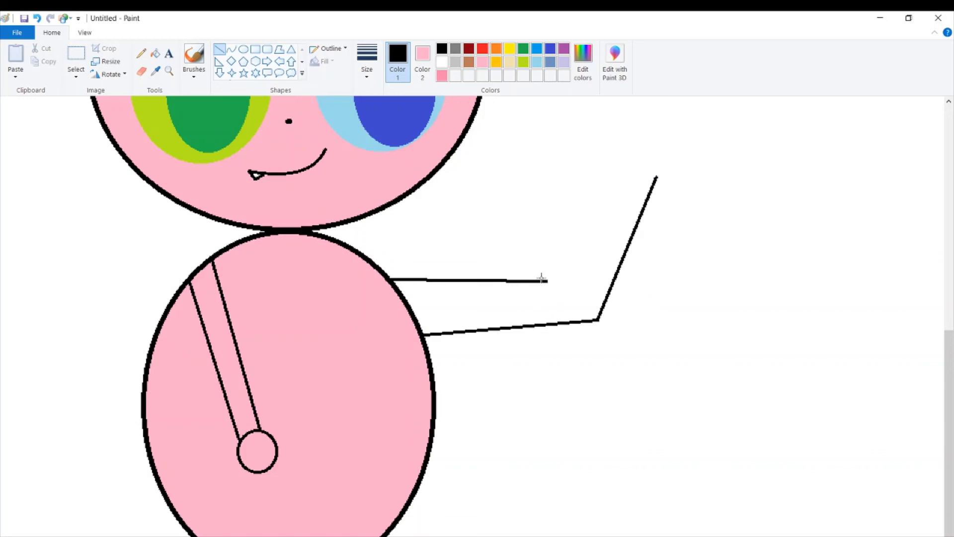
mouse_move(545, 281)
left_mouse_down()
mouse_move(574, 281)
mouse_move(569, 268)
mouse_move(625, 143)
mouse_move(640, 169)
left_mouse_up()
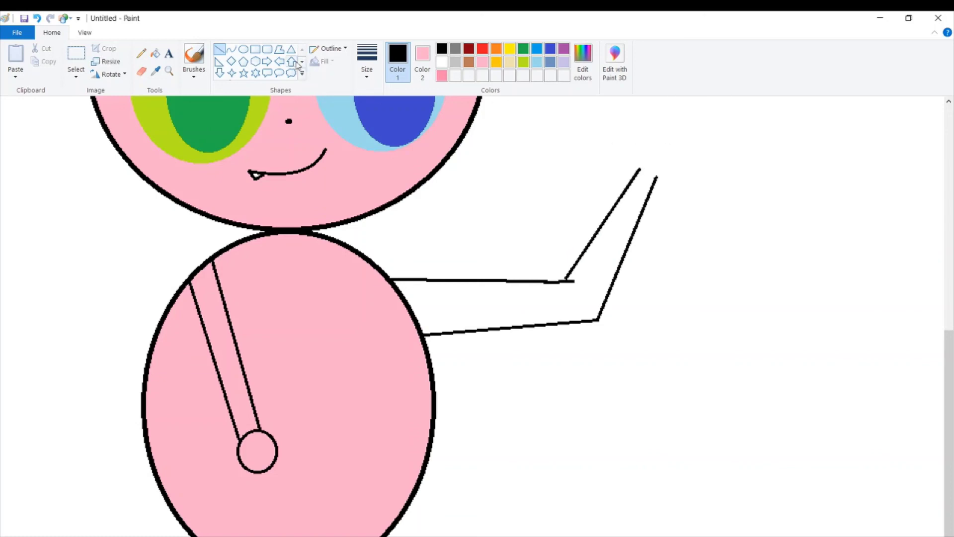
- Draw a black-outlined circle as the hand and place it against the upper ends of the raised arm's lines
left_click(243, 48)
mouse_move(314, 332)
left_mouse_down()
mouse_move(343, 379)
mouse_move(608, 227)
mouse_move(701, 87)
mouse_move(661, 143)
mouse_move(664, 151)
left_mouse_up()
left_click_drag(658, 98, 658, 116)
left_click(819, 140)
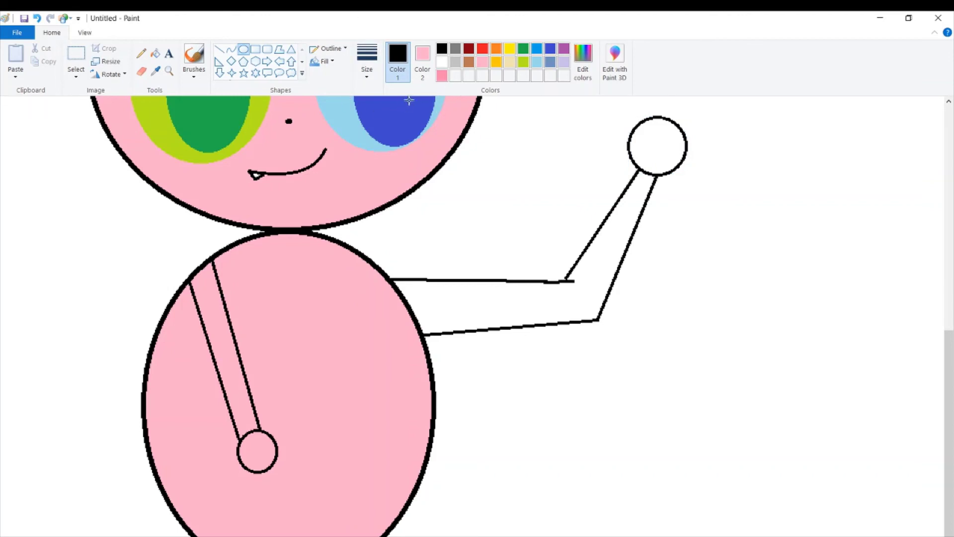
- Fill the raised arm and its round hand with the body's light pink
left_click(487, 63)
left_click(156, 53)
left_click(662, 142)
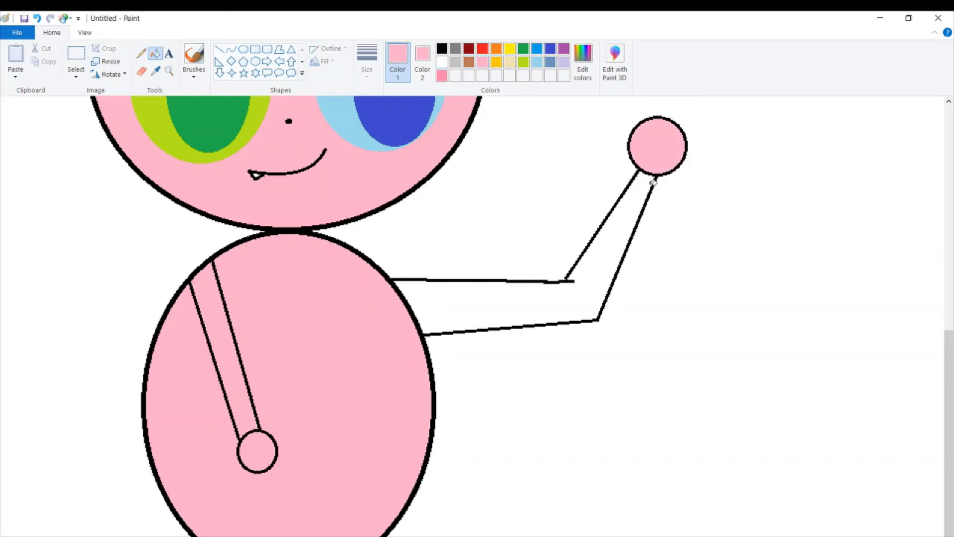
left_click(637, 188)
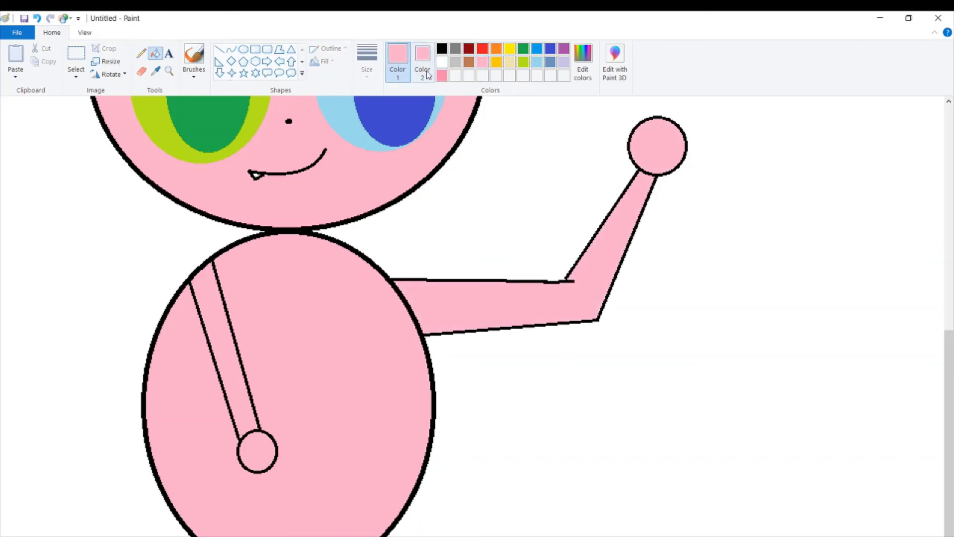
- Mix a very pale pink drawing colour with hue 227, saturation 240 and luminance 232 (RGB 255, 238, 243)
left_click(583, 60)
left_click(616, 222)
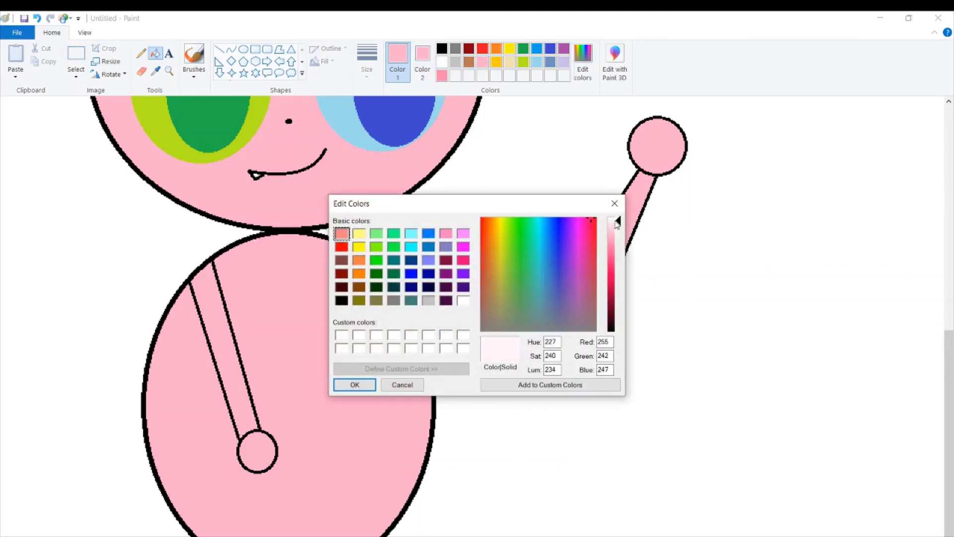
left_click_drag(616, 226, 617, 230)
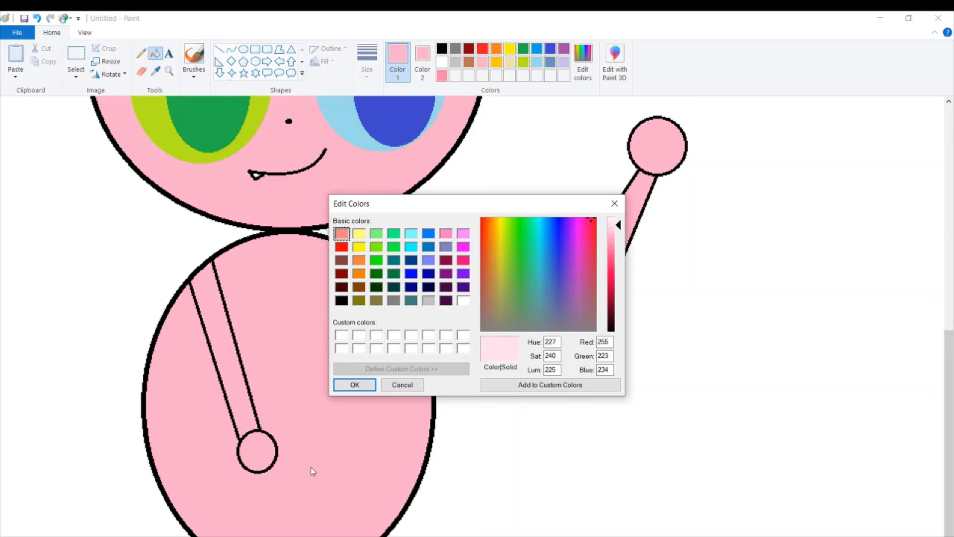
left_click(616, 222)
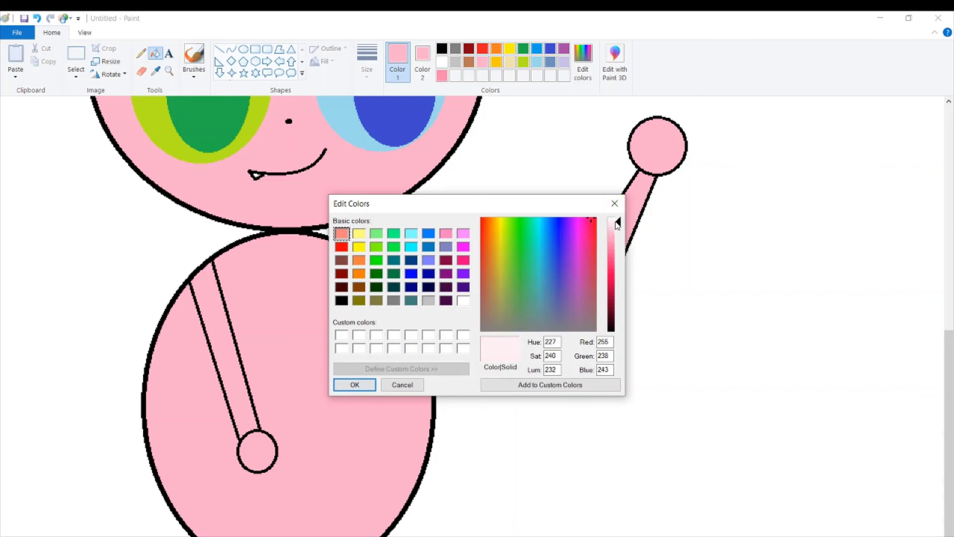
left_click(351, 385)
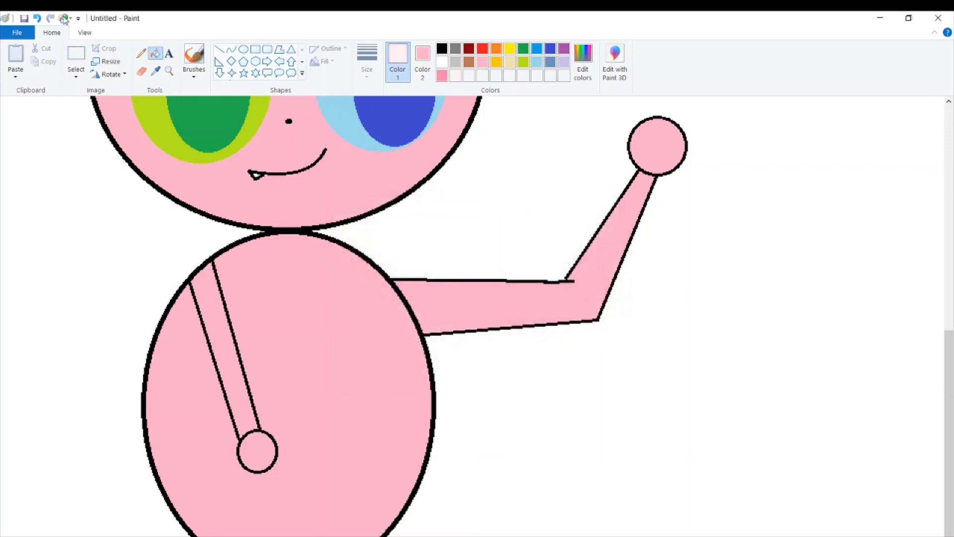
- Draw four small pale-pink ovals as toe pads in an arc across the upper part of the raised hand
left_click(243, 49)
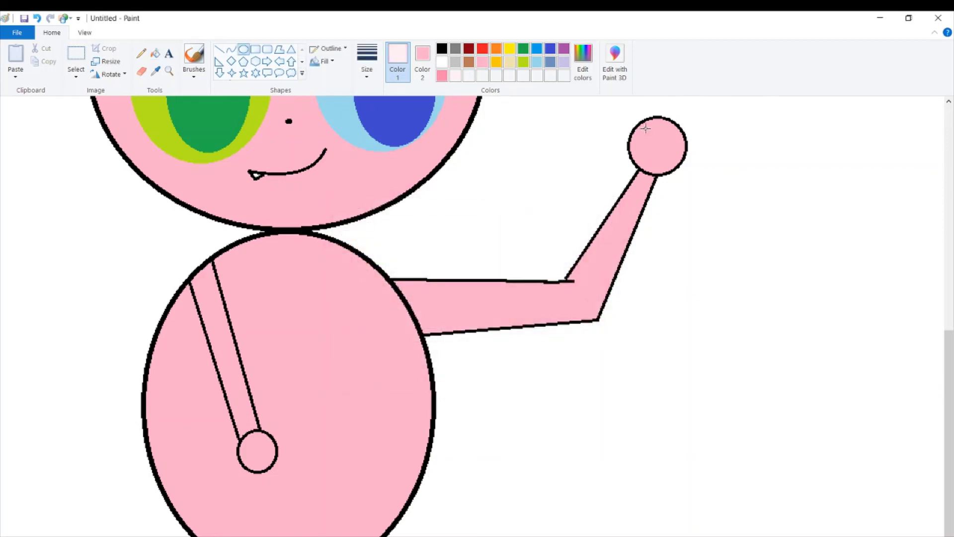
mouse_move(646, 128)
left_mouse_down()
mouse_move(683, 143)
mouse_move(670, 139)
left_mouse_up()
left_click(675, 136)
left_click(664, 134)
left_click(685, 137)
left_click_drag(648, 148, 650, 150)
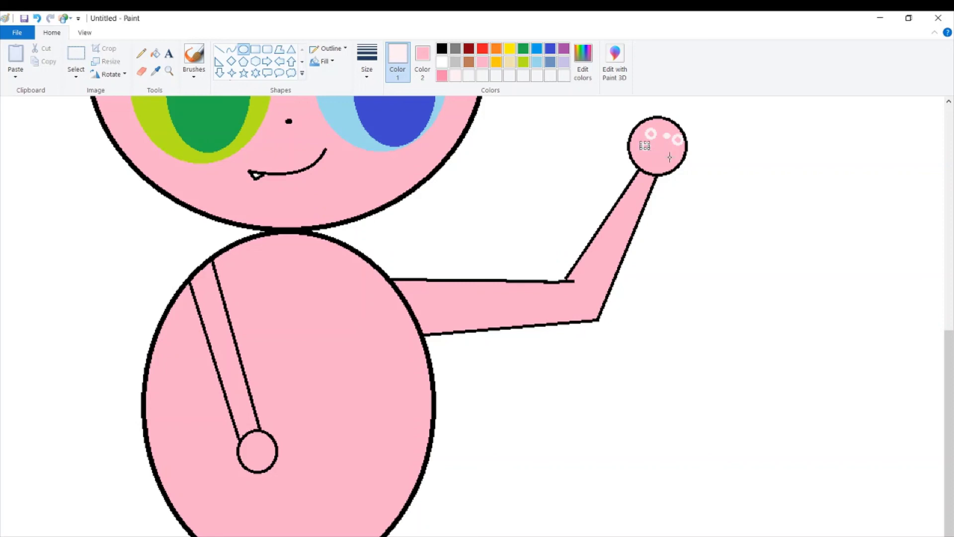
- Draw a larger pale-pink oval as the palm pad below the toe pads and fill the paw pads with pale pink
left_click(661, 153)
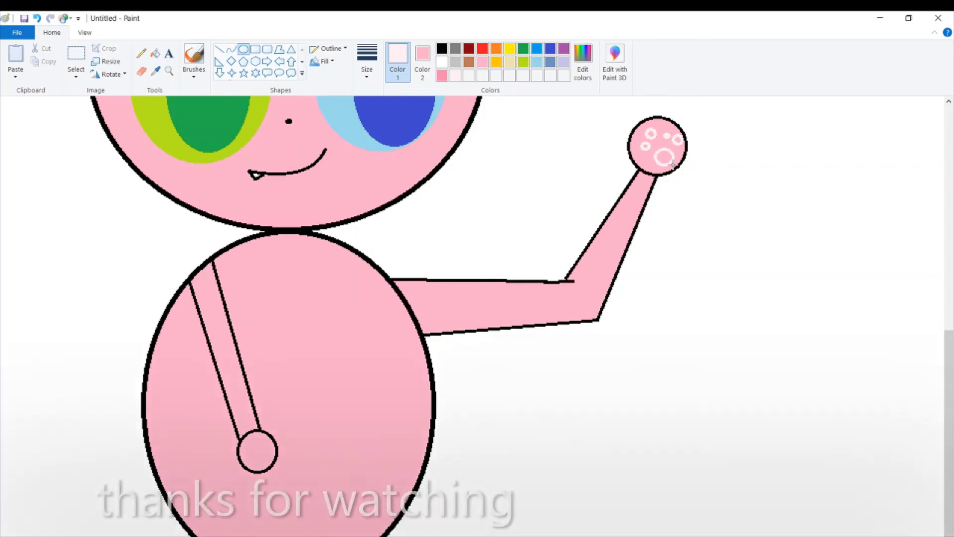
left_click_drag(673, 164, 651, 146)
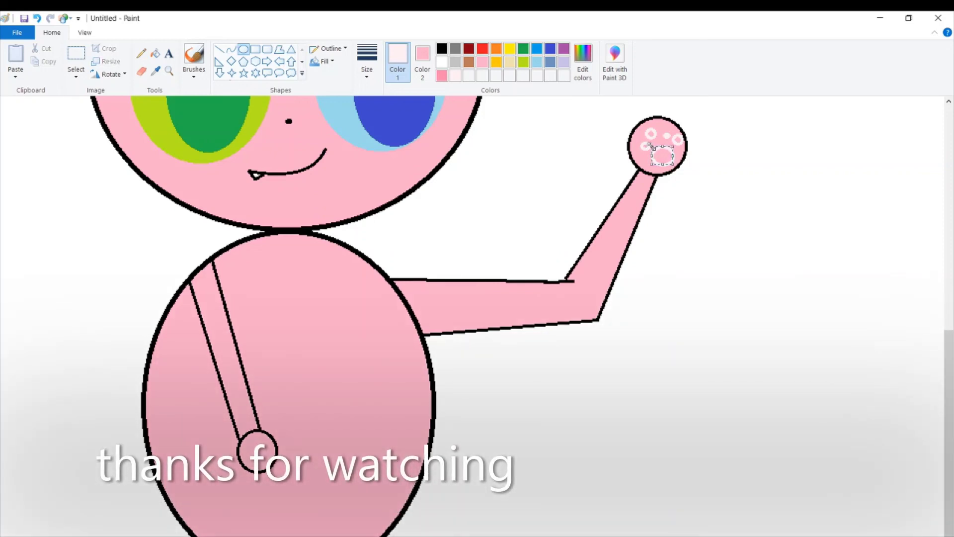
left_click(155, 54)
left_click(662, 154)
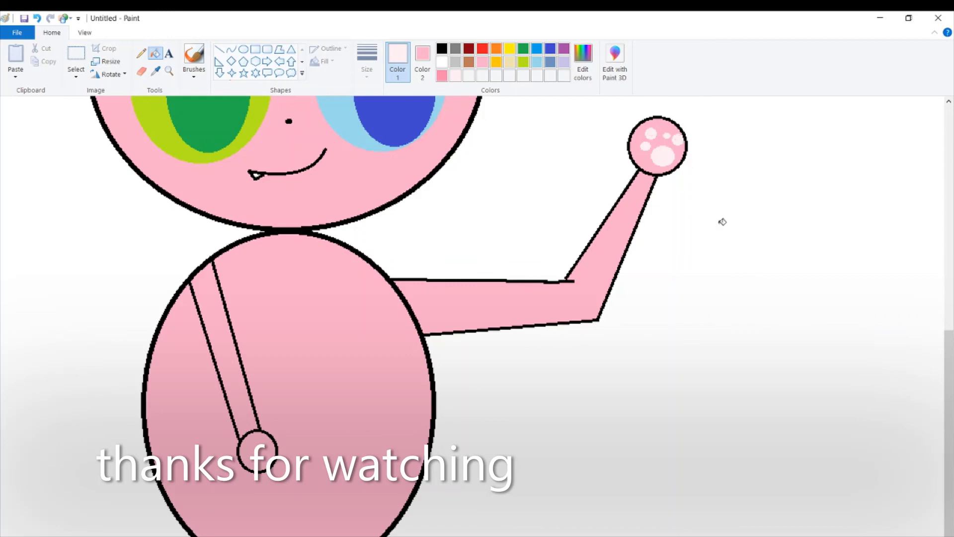
scroll(718, 254, "up", 3)
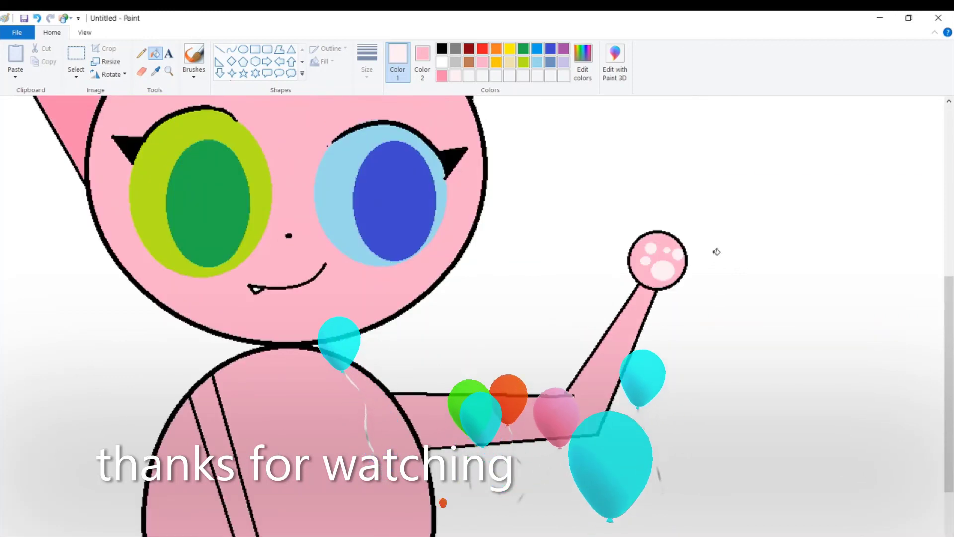
scroll(716, 252, "up", 5)
scroll(716, 251, "down", 5)
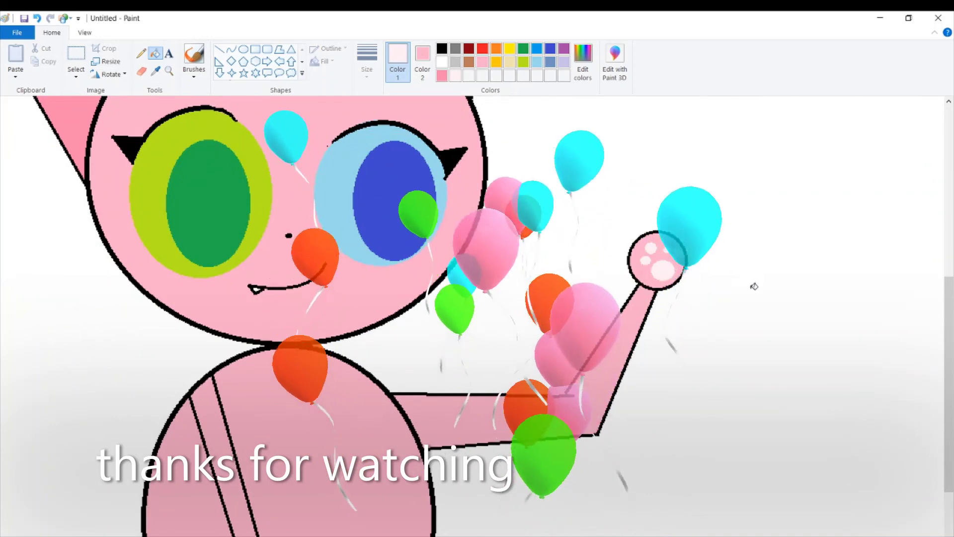
scroll(754, 287, "down", 2)
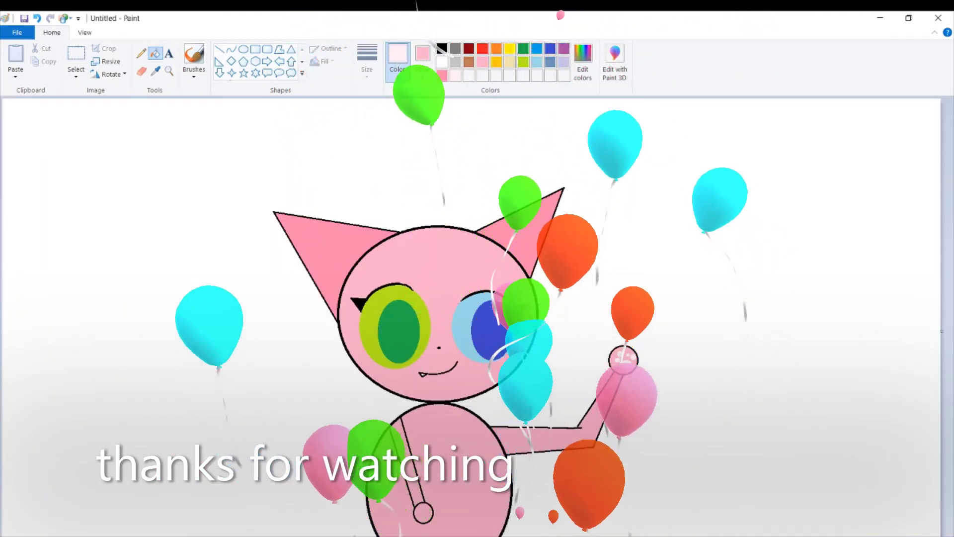
key("alt+Tab")
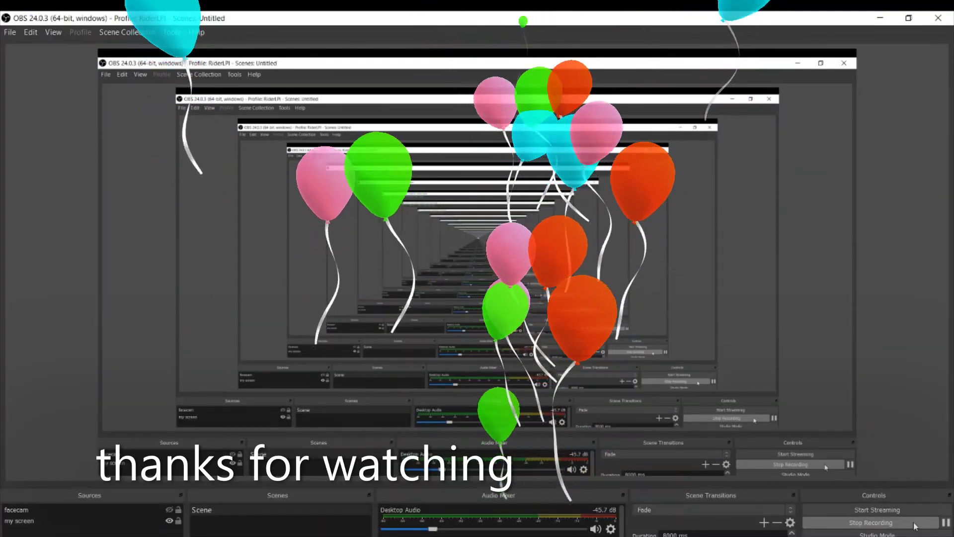